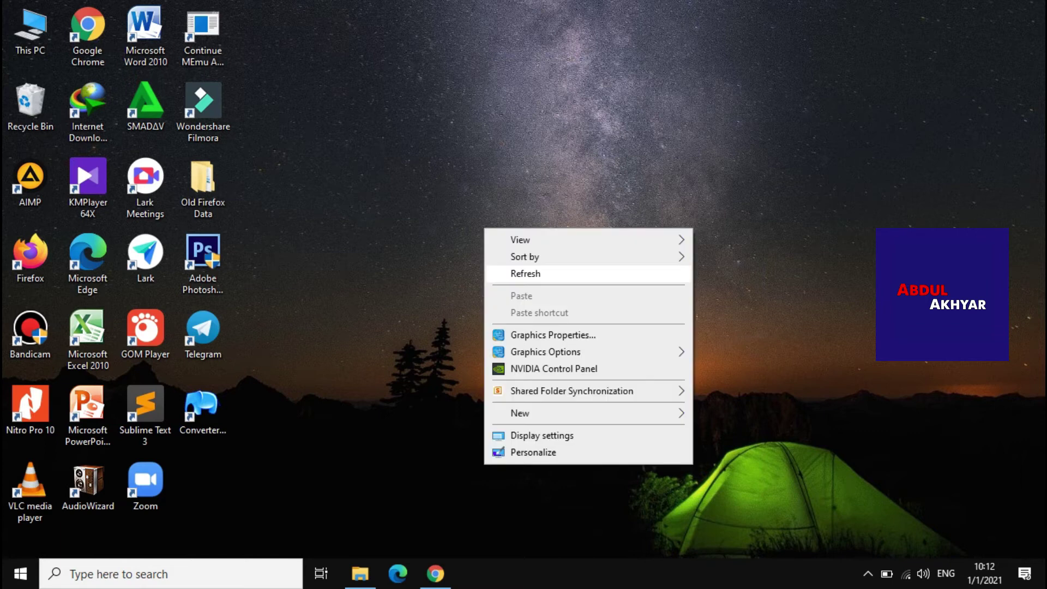
Refresh the desktop several times
right_click(420, 218)
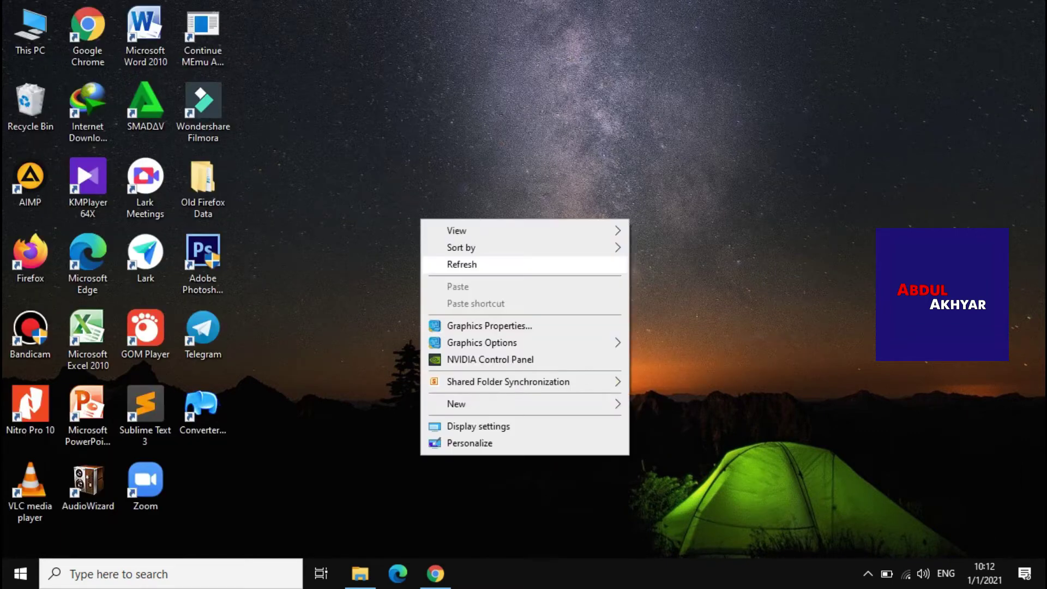
left_click(491, 262)
right_click(435, 226)
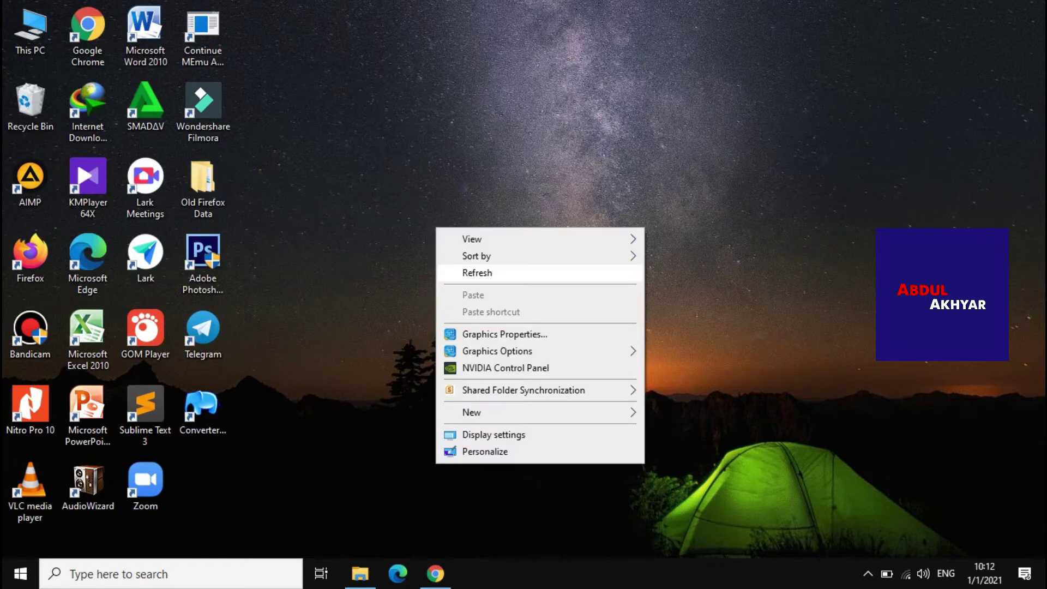
left_click(469, 272)
right_click(446, 233)
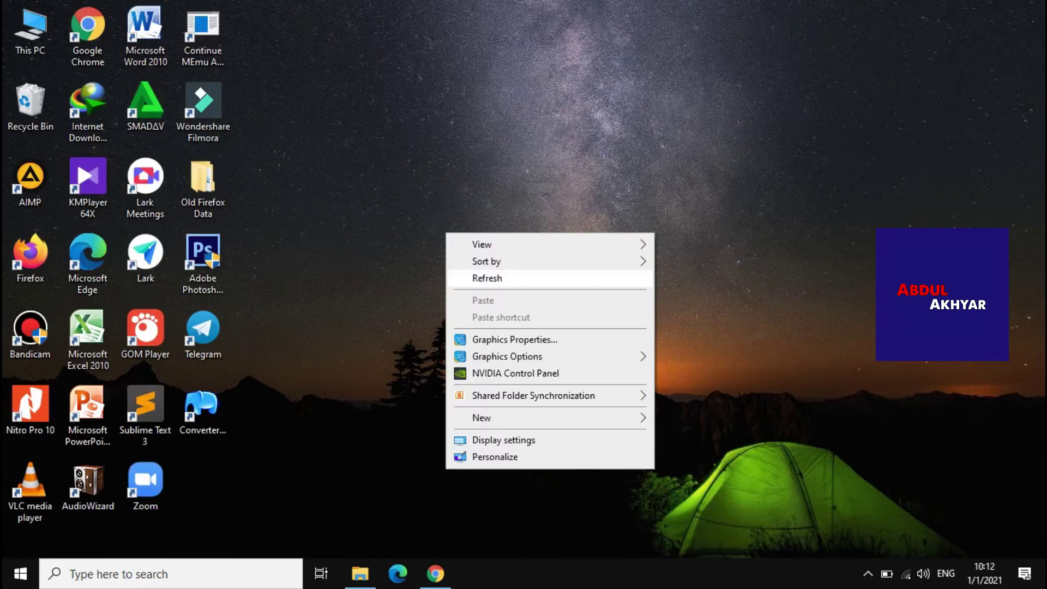
left_click(475, 278)
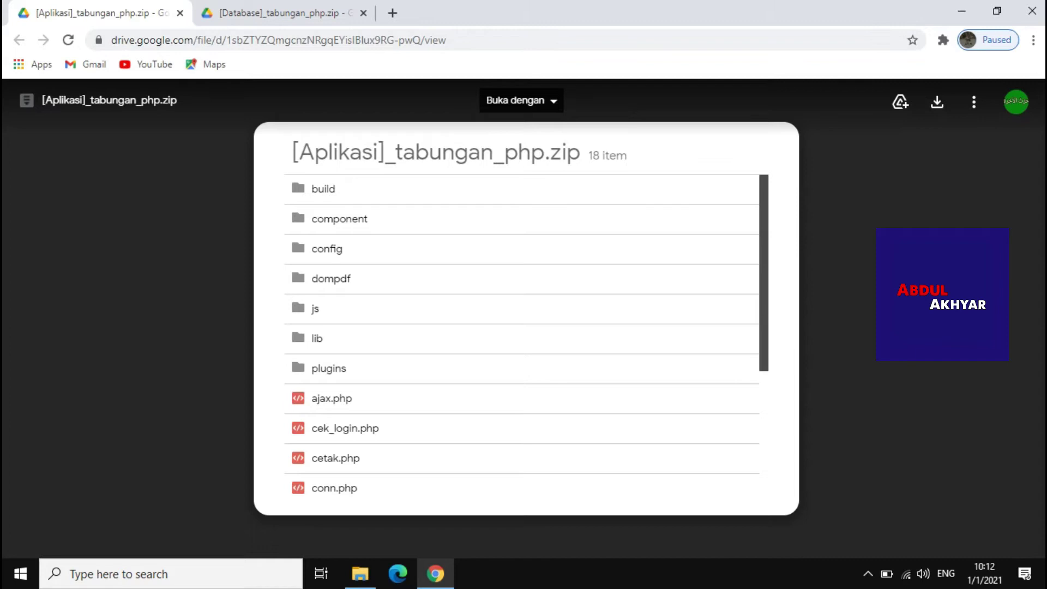
Download the Aplikasi and Database tabungan_php zips from Drive and show them in their folder
left_click(937, 102)
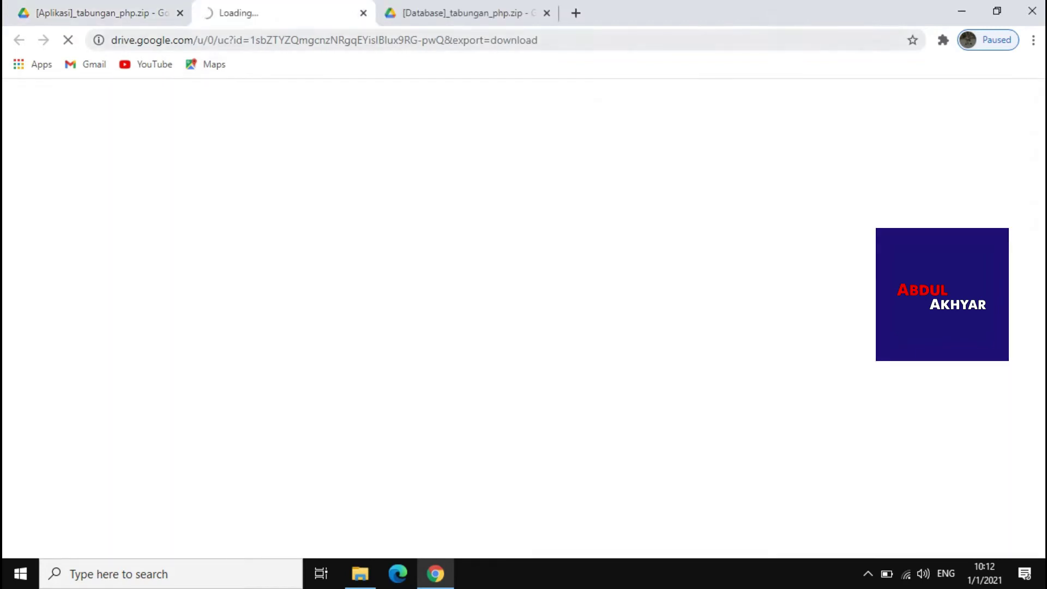
left_click(464, 12)
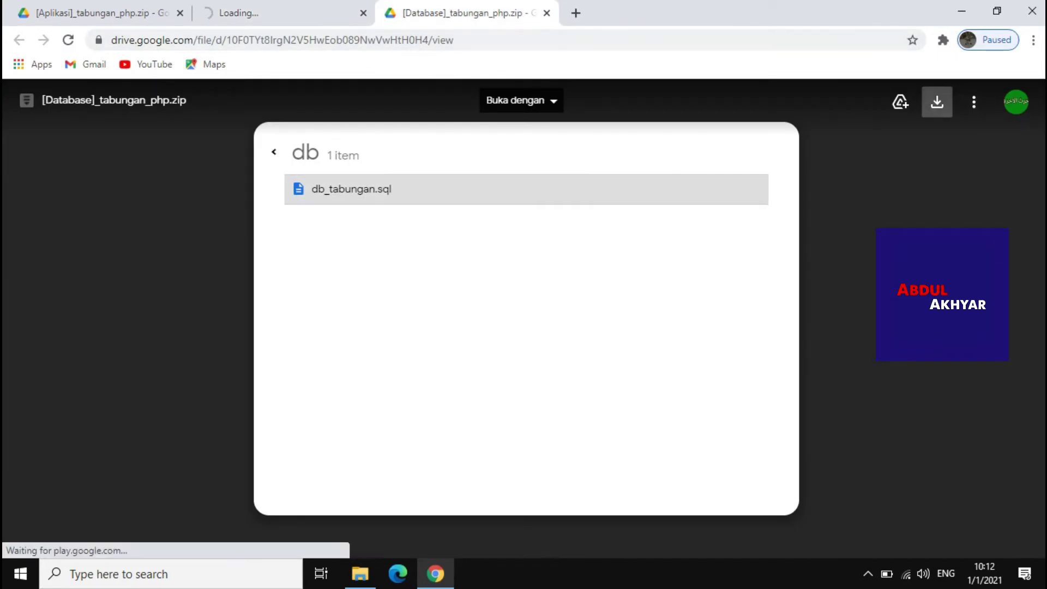
left_click(938, 102)
key("ctrl+2")
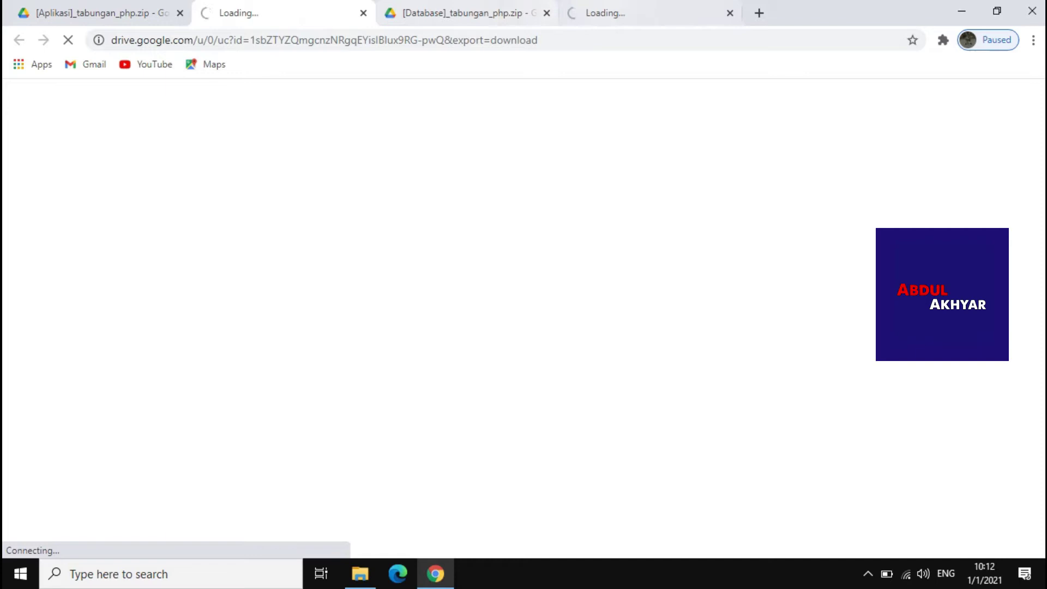
key("ctrl+4")
key("ctrl+2")
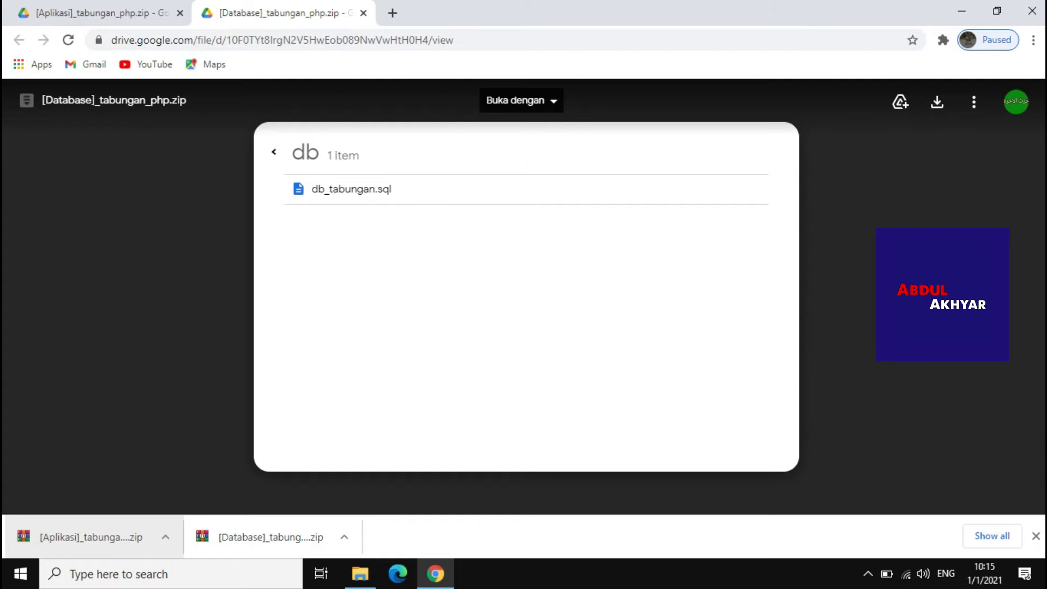
right_click(46, 535)
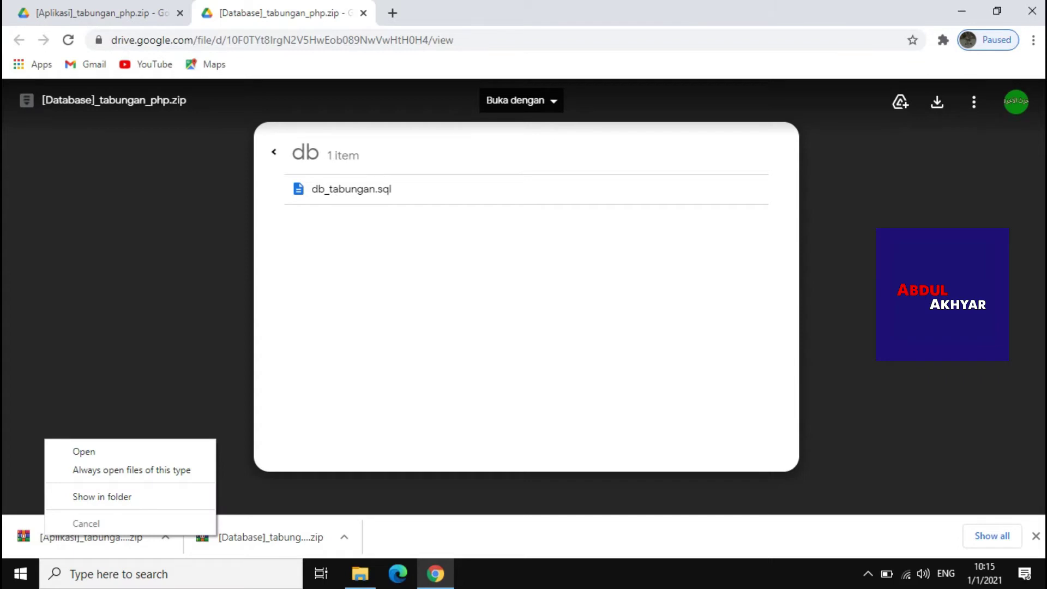
left_click(102, 496)
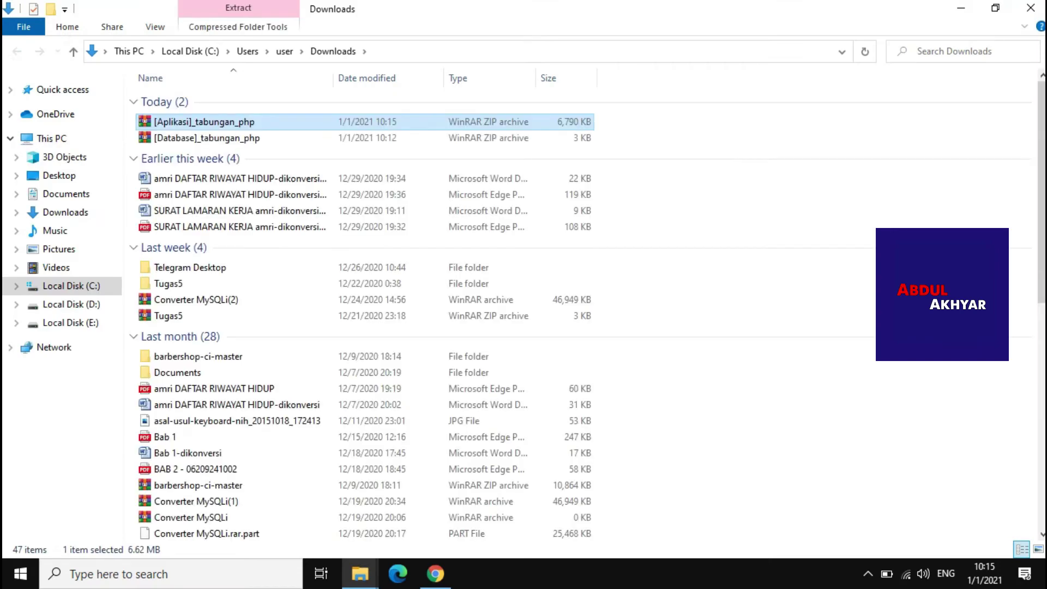
Create a new folder named 'tabungan' in Downloads
right_click(696, 208)
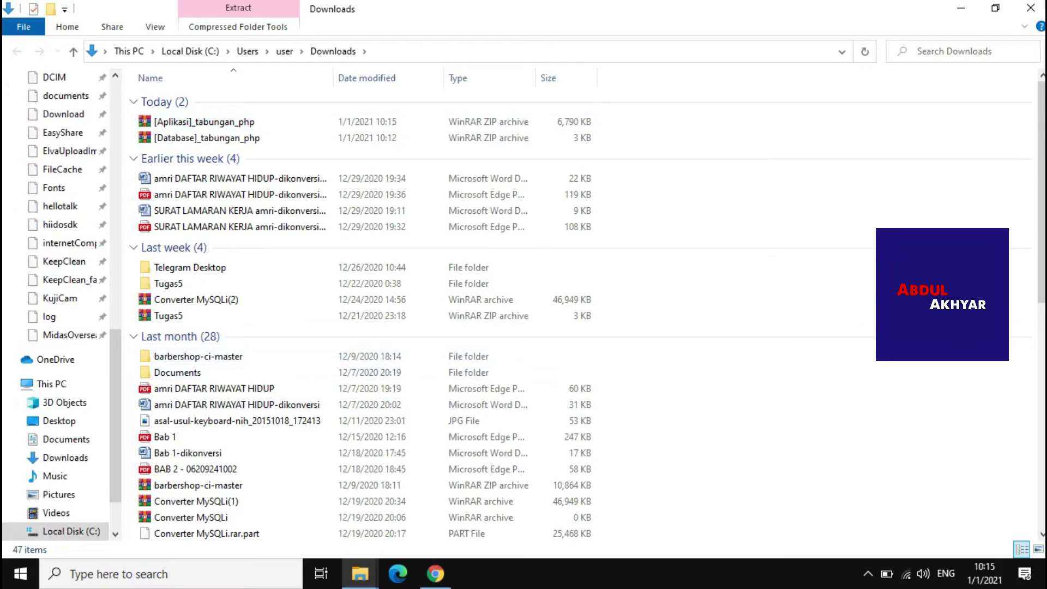
mouse_move(731, 393)
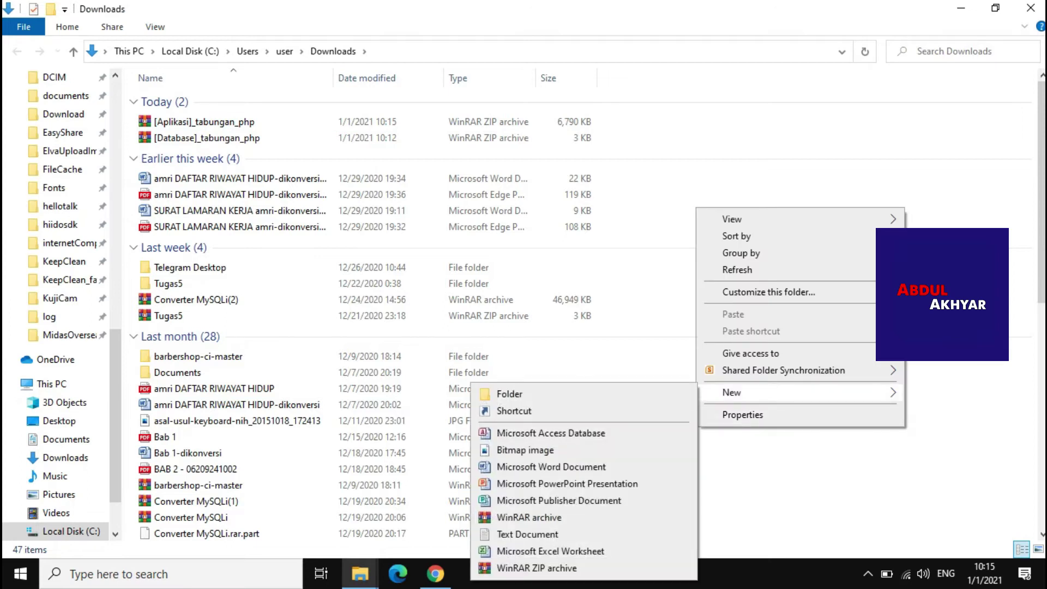
left_click(509, 395)
type("tabungan")
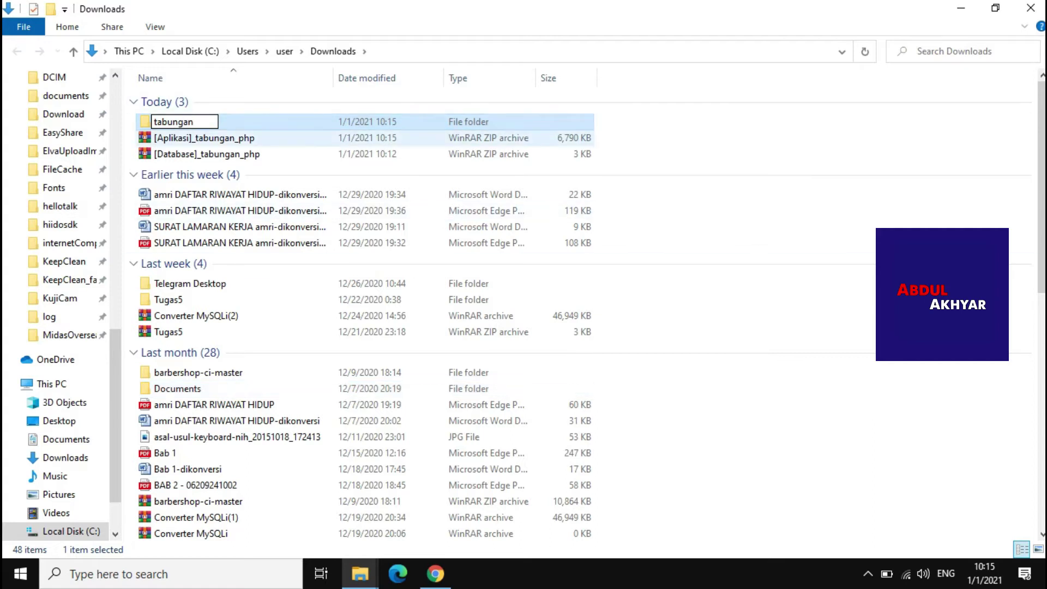
key("Return")
Select both tabungan_php archives and open the tabungan folder
left_click(218, 138)
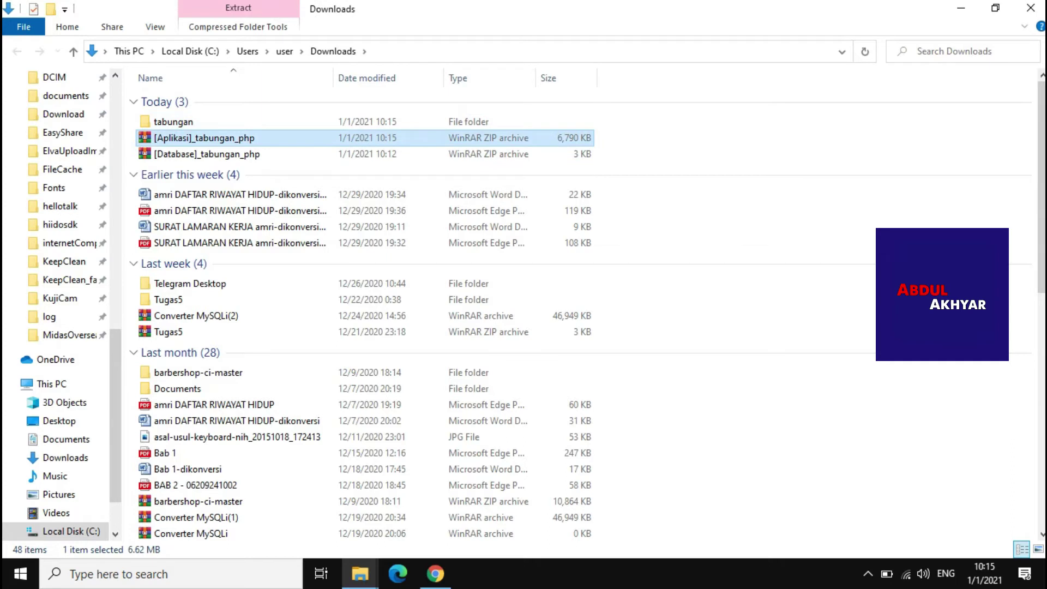
left_click(207, 154, "shift")
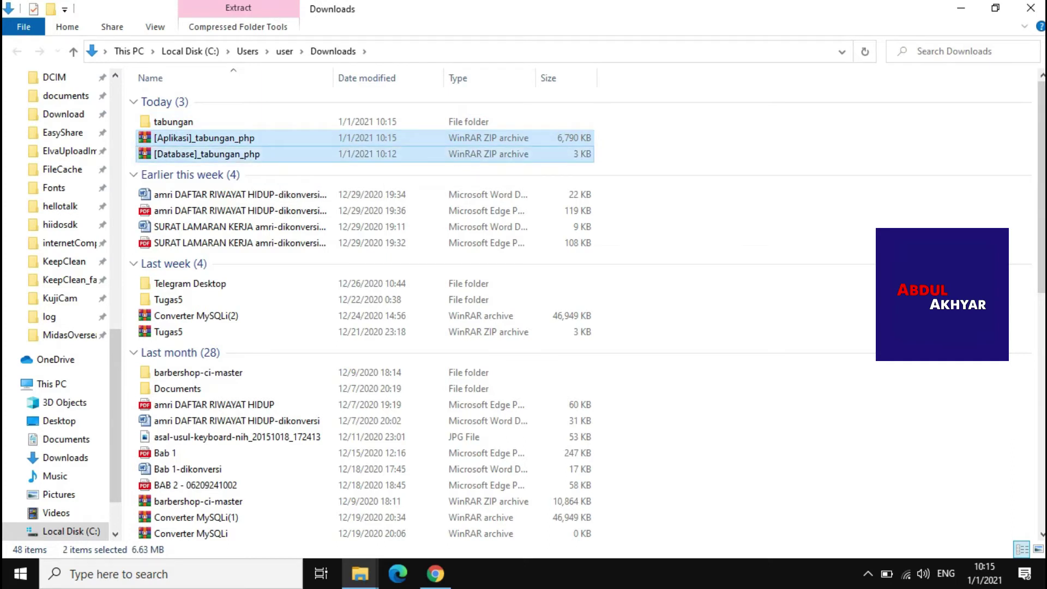
double_click(173, 121)
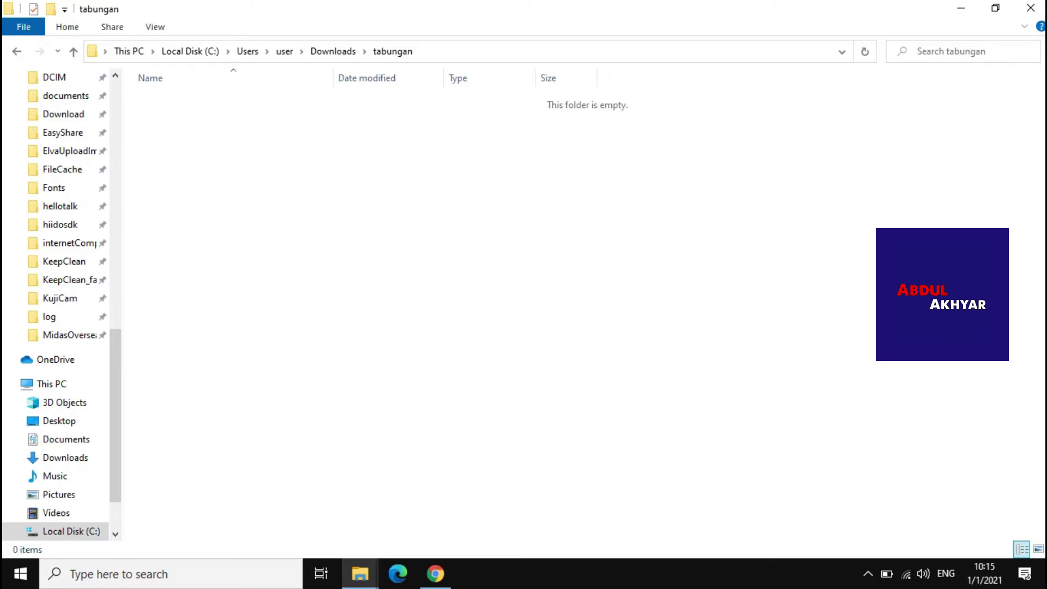
Paste both archives into tabungan and extract the Aplikasi archive with its password
key("ctrl+v")
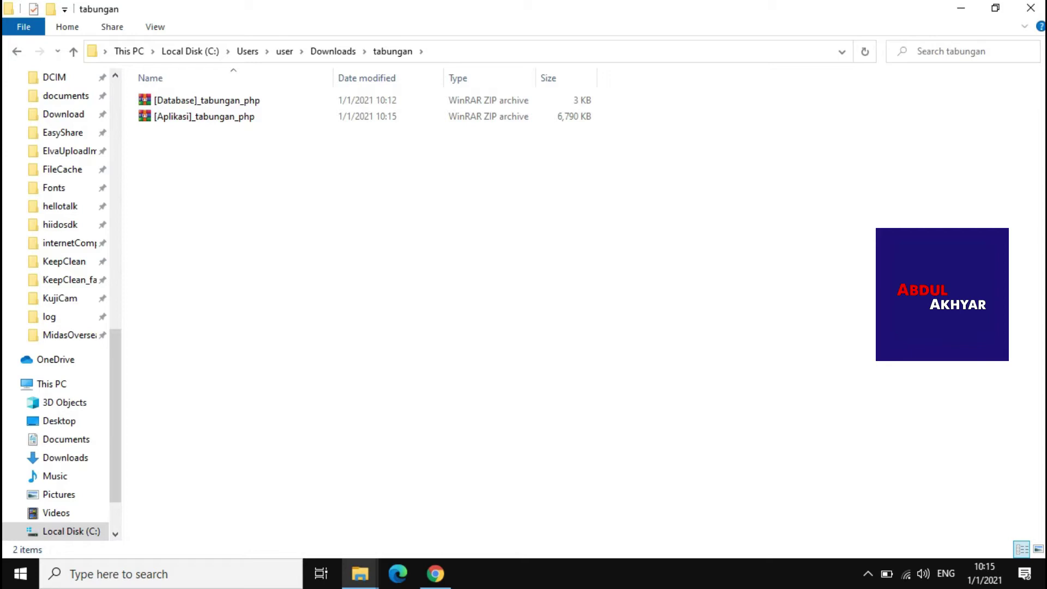
left_click(204, 116)
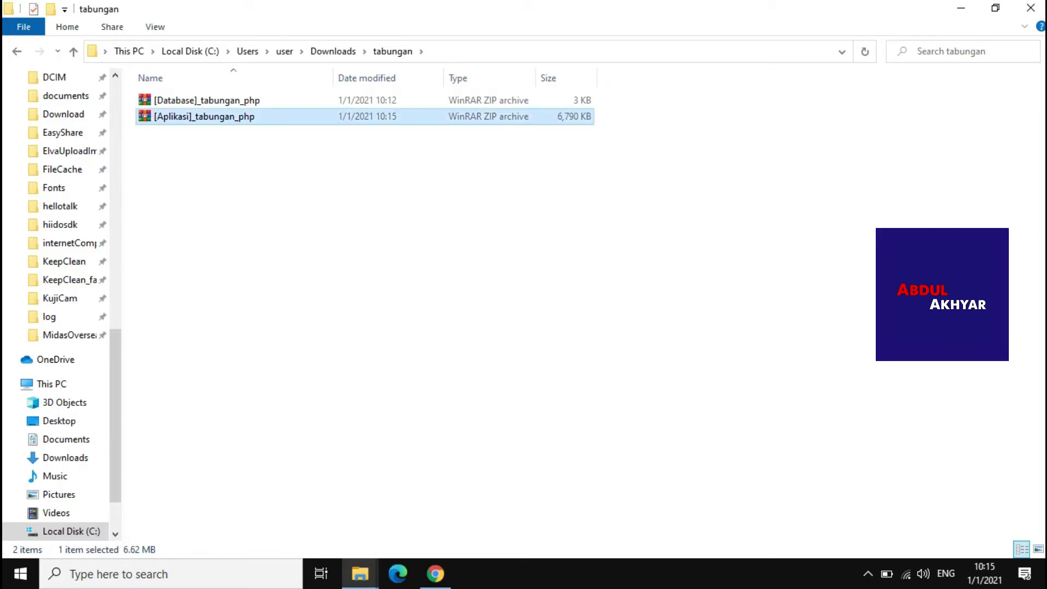
right_click(202, 116)
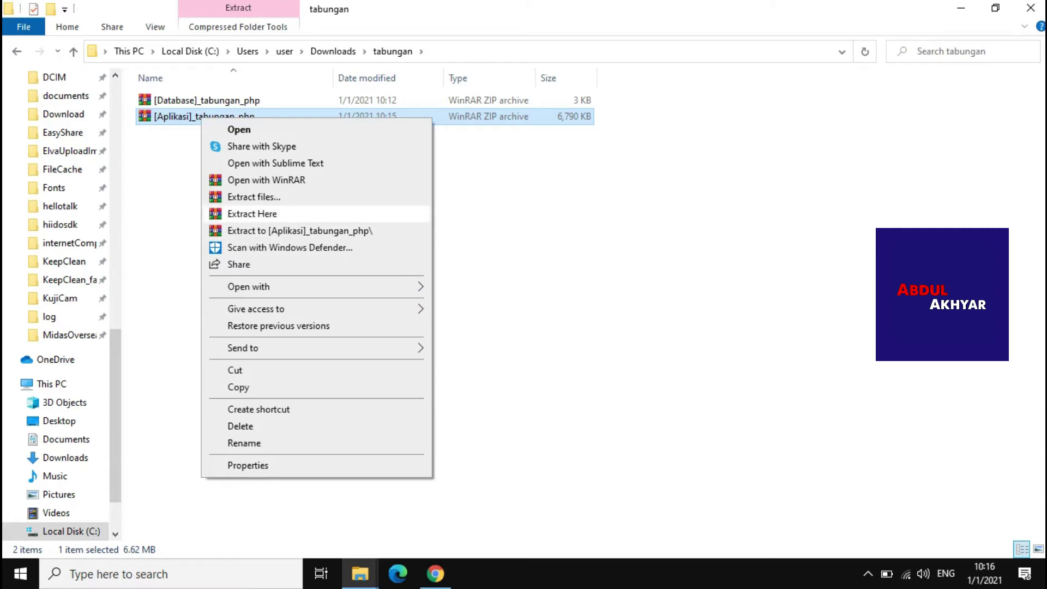
left_click(252, 213)
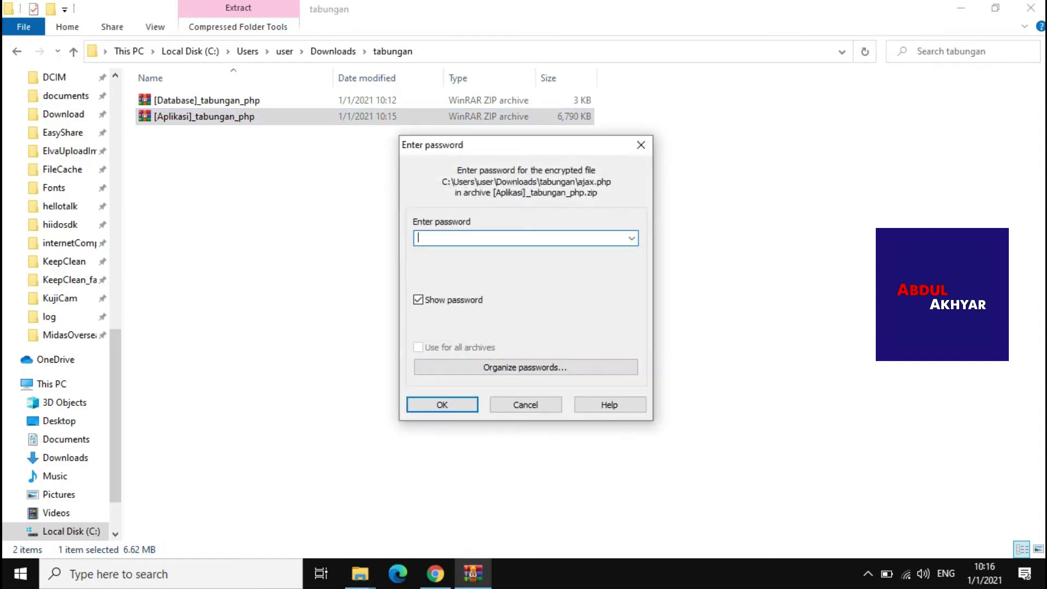
type("www.stokcoding.com")
key("ctrl+a")
key("ctrl+c")
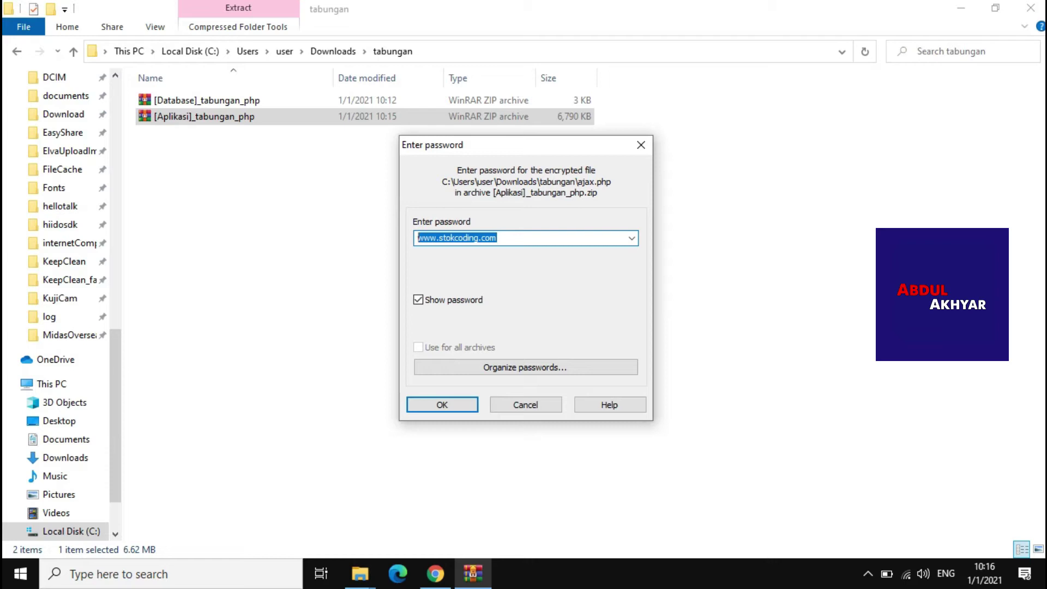
key("Return")
Extract the Database archive with the same password, then return to Downloads
left_click(207, 99)
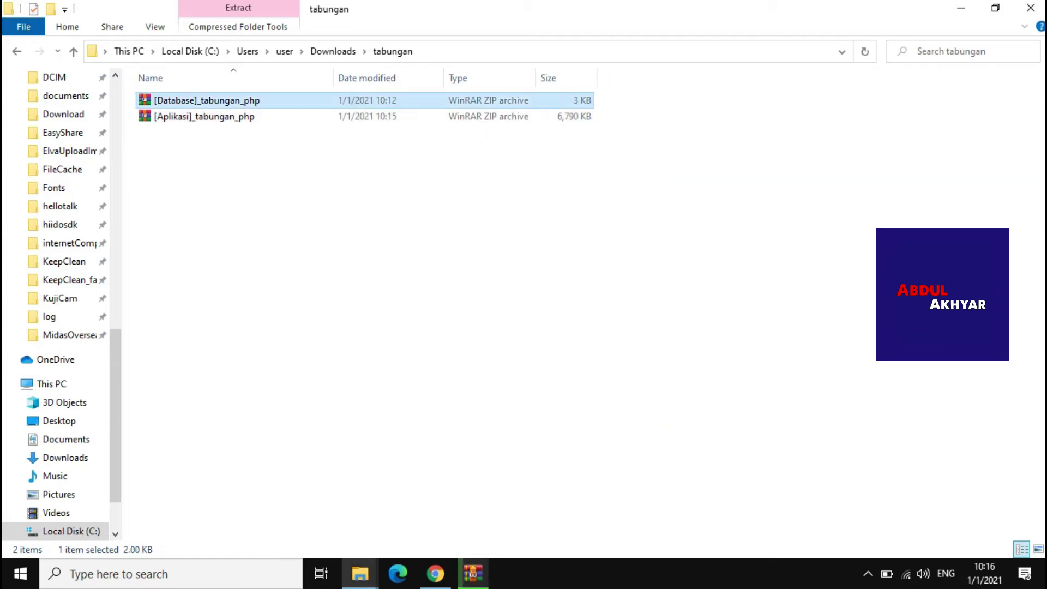
right_click(185, 229)
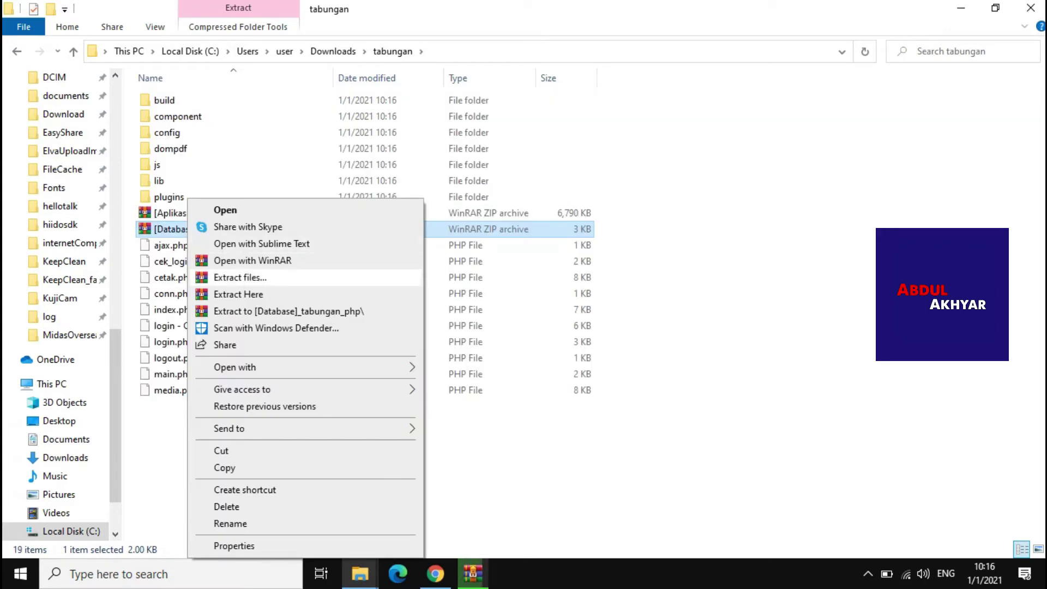
left_click(239, 294)
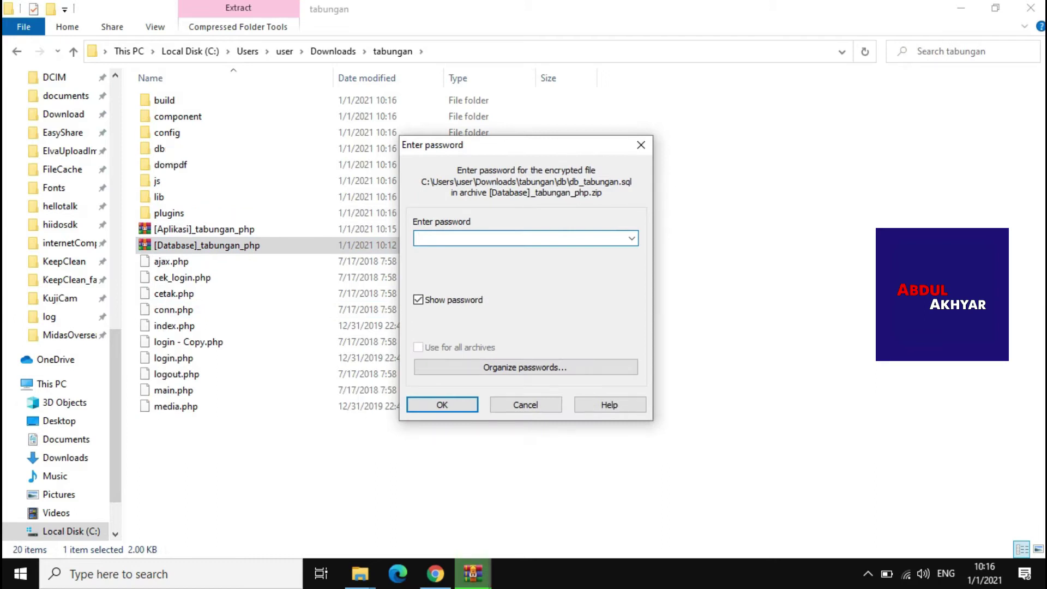
key("ctrl+v")
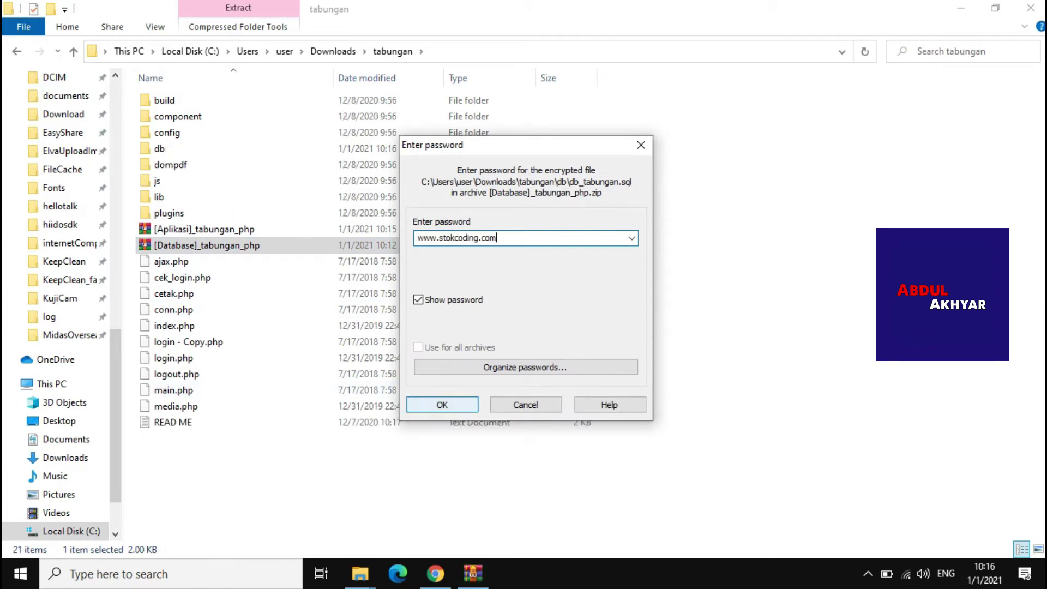
key("Return")
key("BackSpace")
key("shift+F10")
key("Escape")
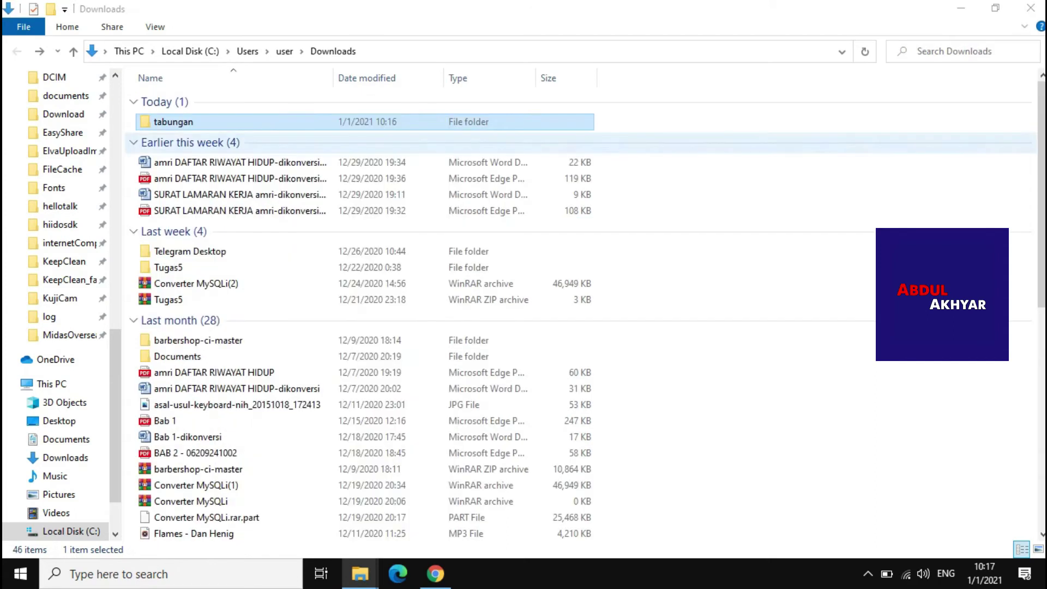
left_click(191, 142)
Cut the tabungan folder and navigate to C:\xampp\htdocs
left_click(173, 122)
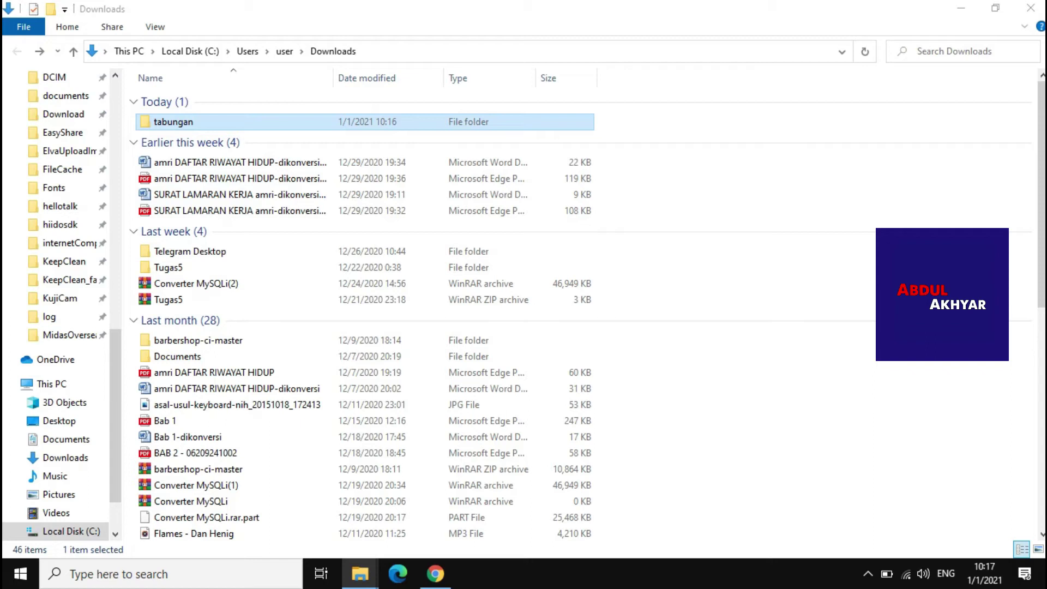
key("shift+F10")
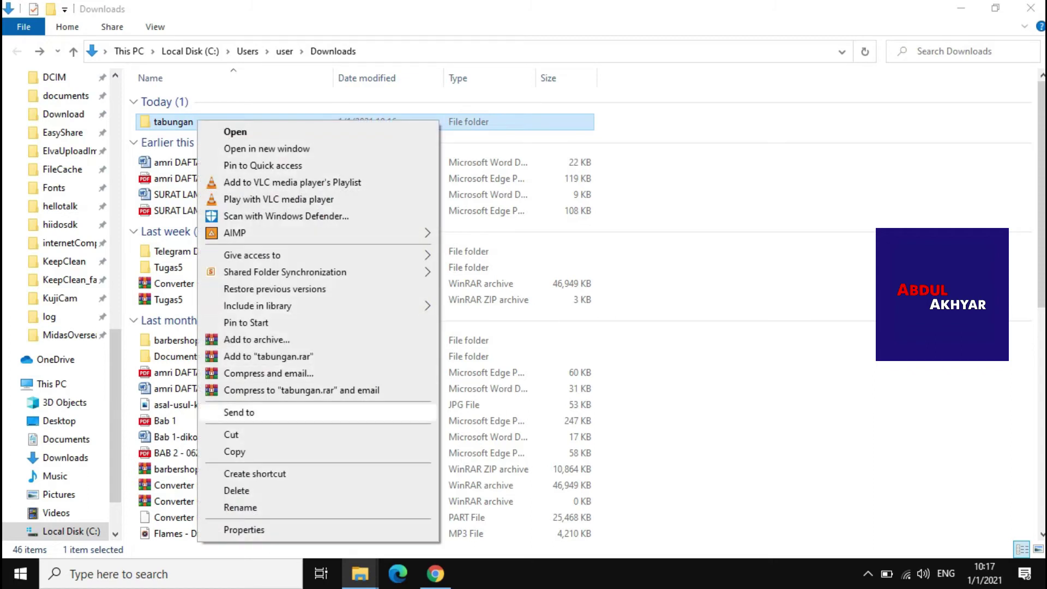
key("Escape")
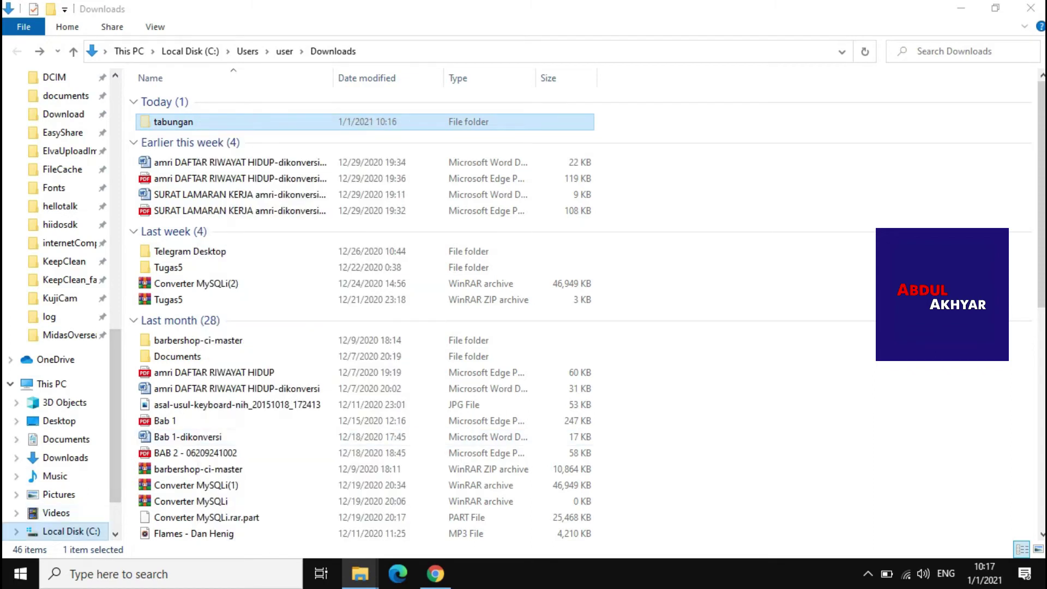
left_click(64, 531)
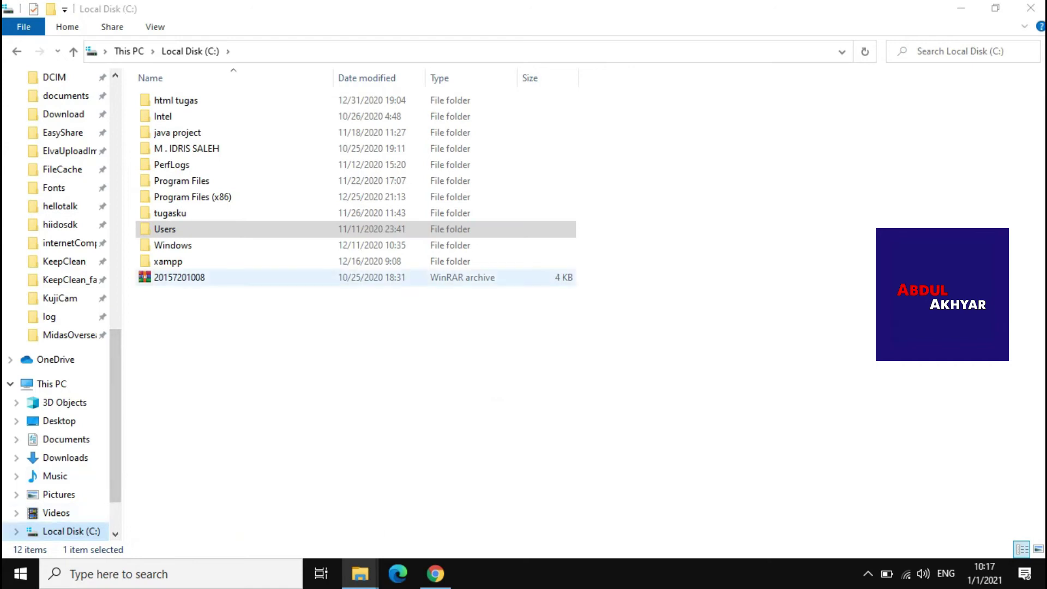
double_click(168, 261)
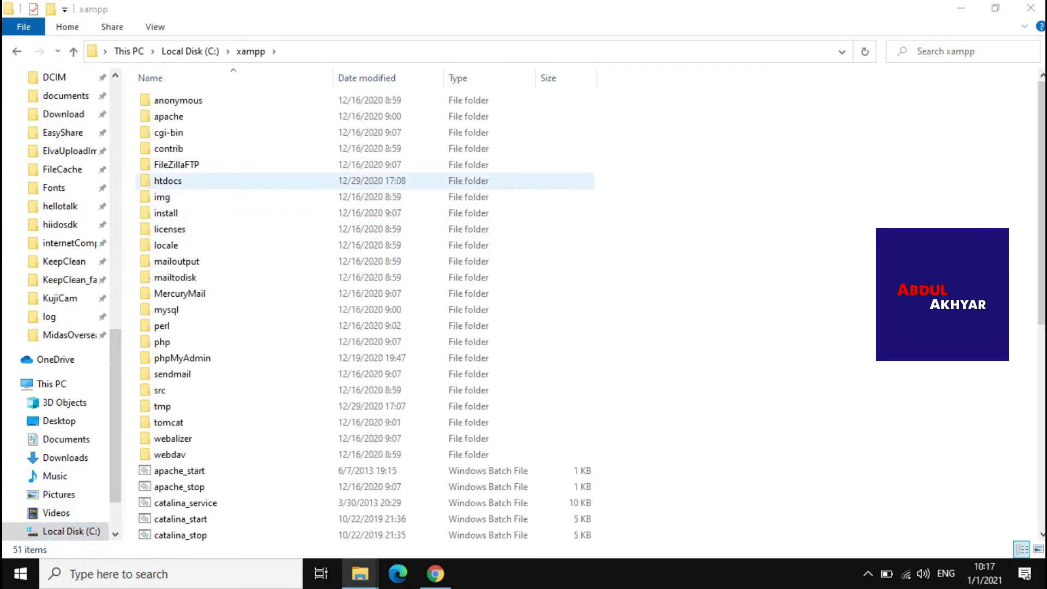
left_click(168, 180)
key("Return")
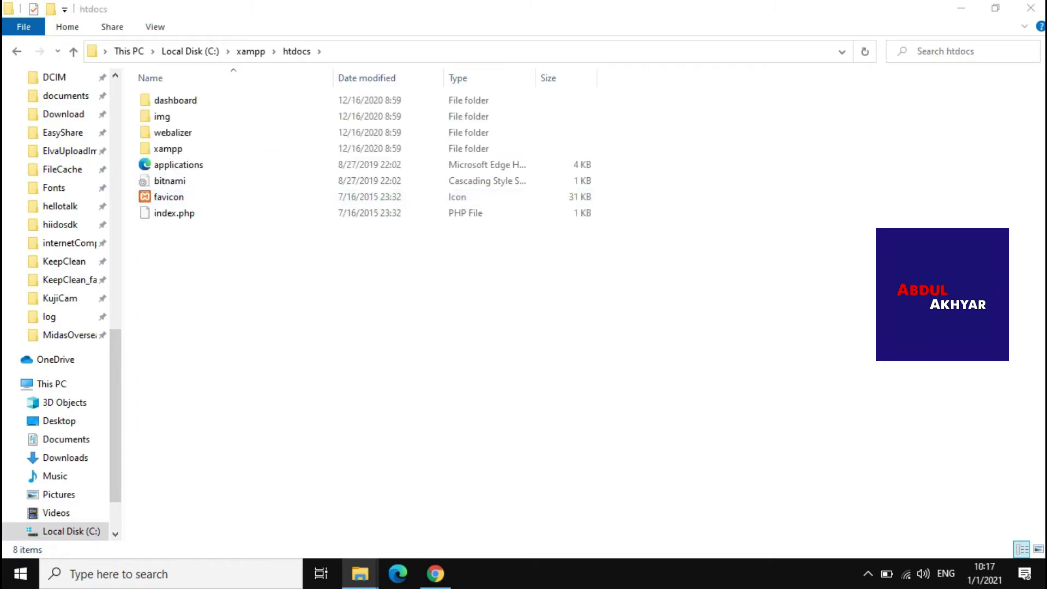
Paste tabungan into htdocs and go back up to the xampp folder
right_click(204, 265)
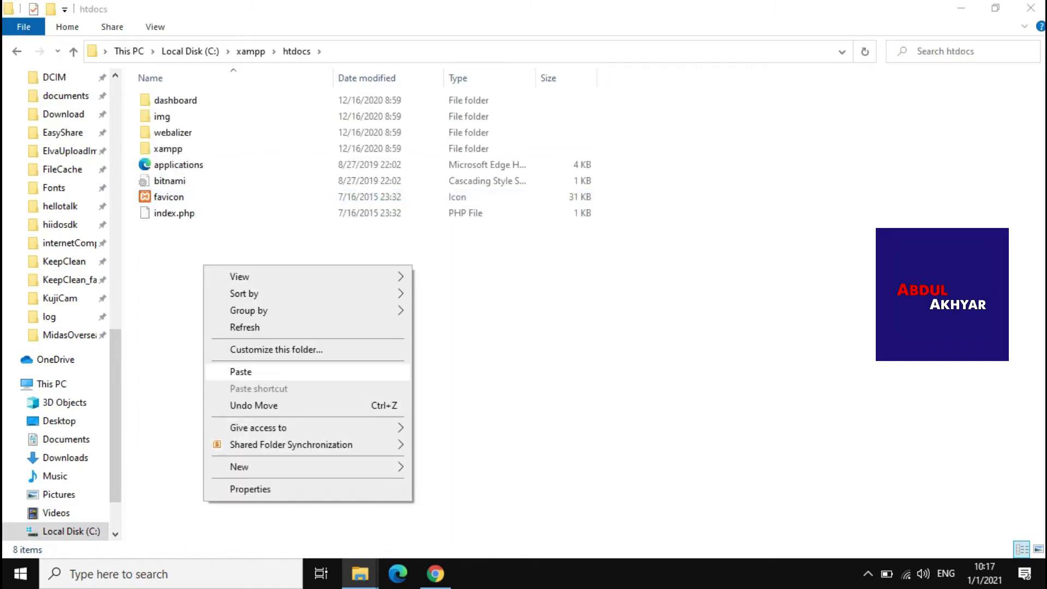
left_click(240, 372)
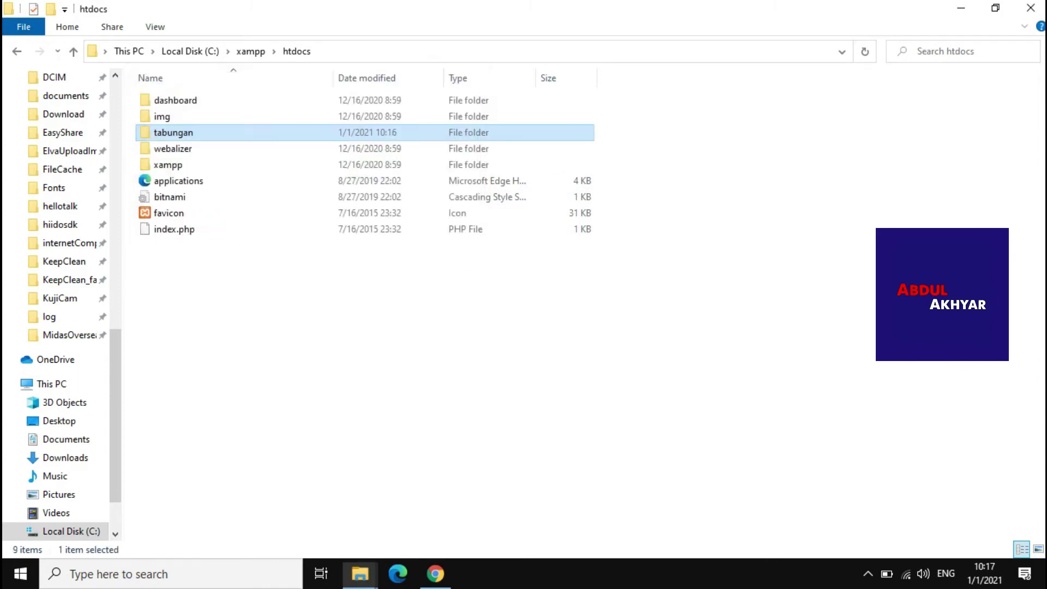
key("alt+Up")
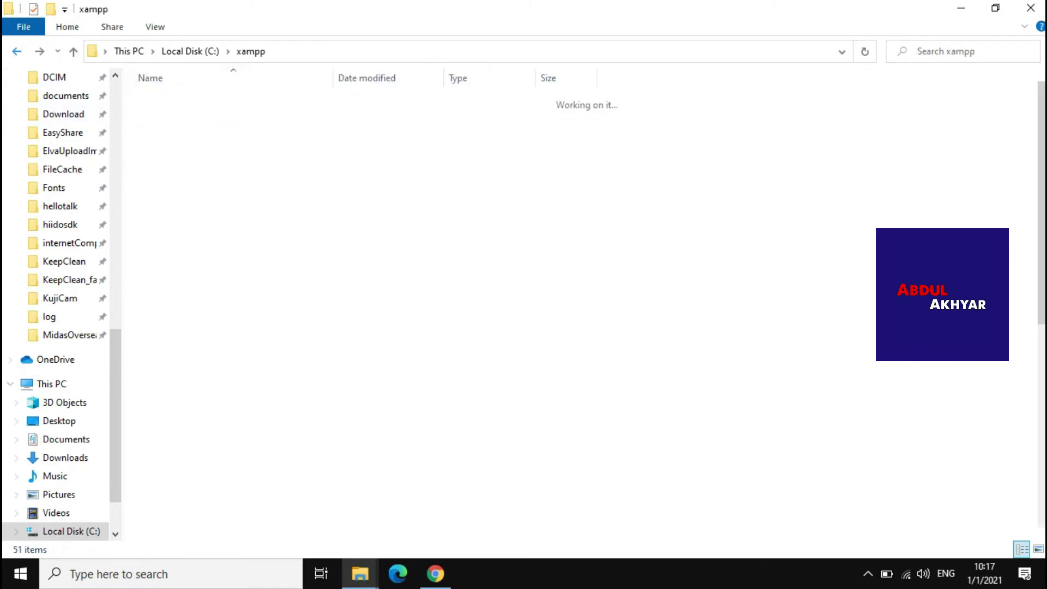
scroll(360, 307, "down", 6)
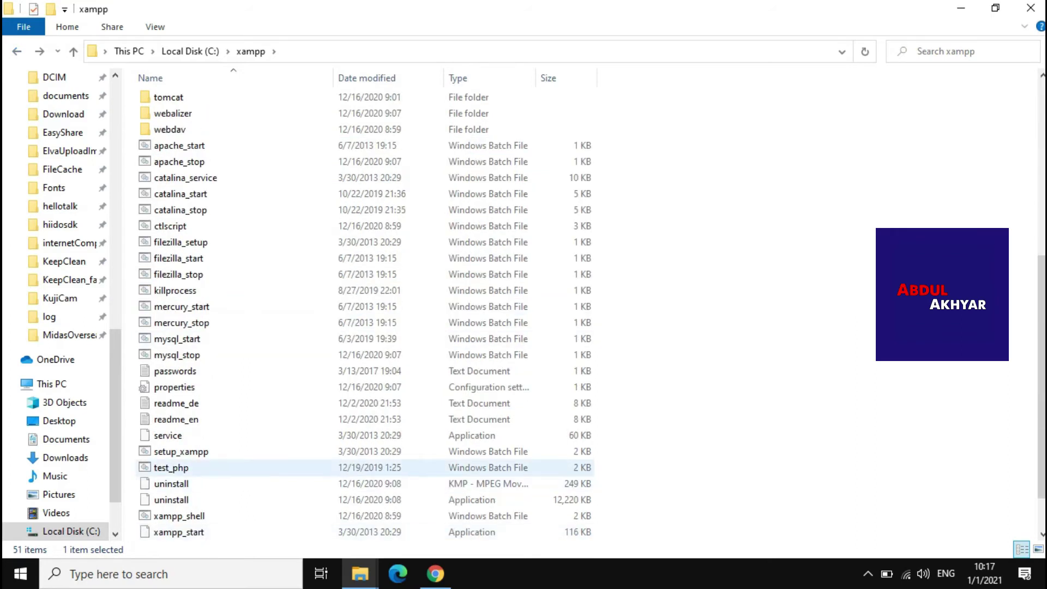
scroll(360, 431, "down", 1)
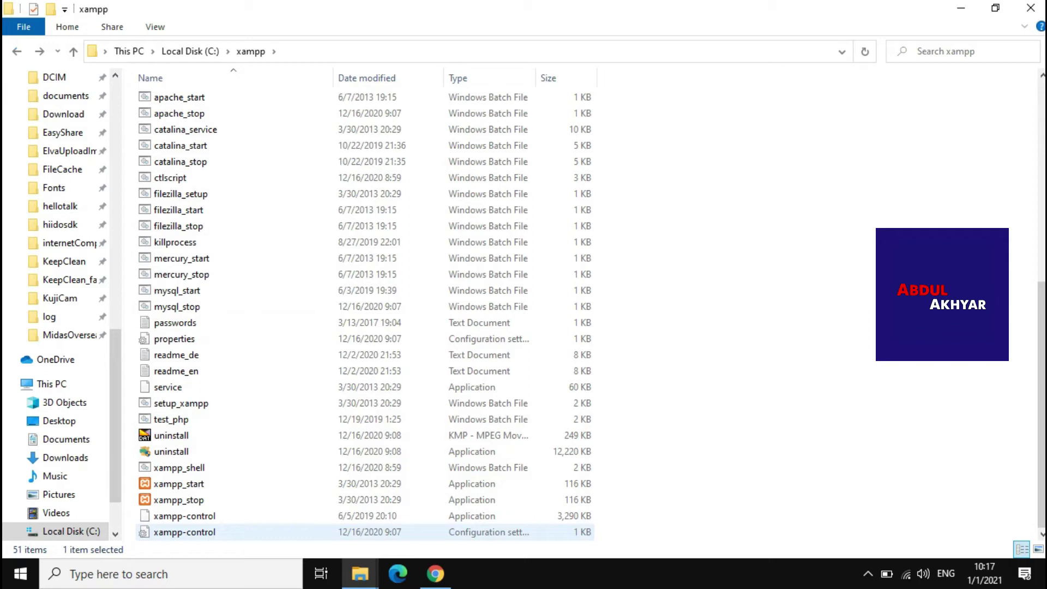
Launch xampp-control, start Apache and MySQL, and minimize the control panel
left_click(184, 517)
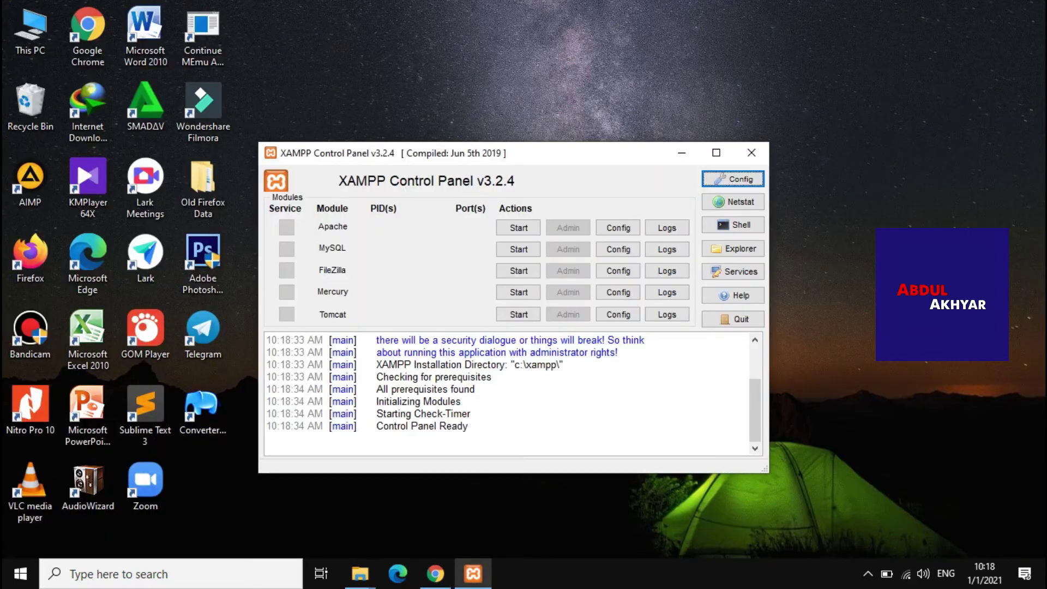
left_click(487, 165)
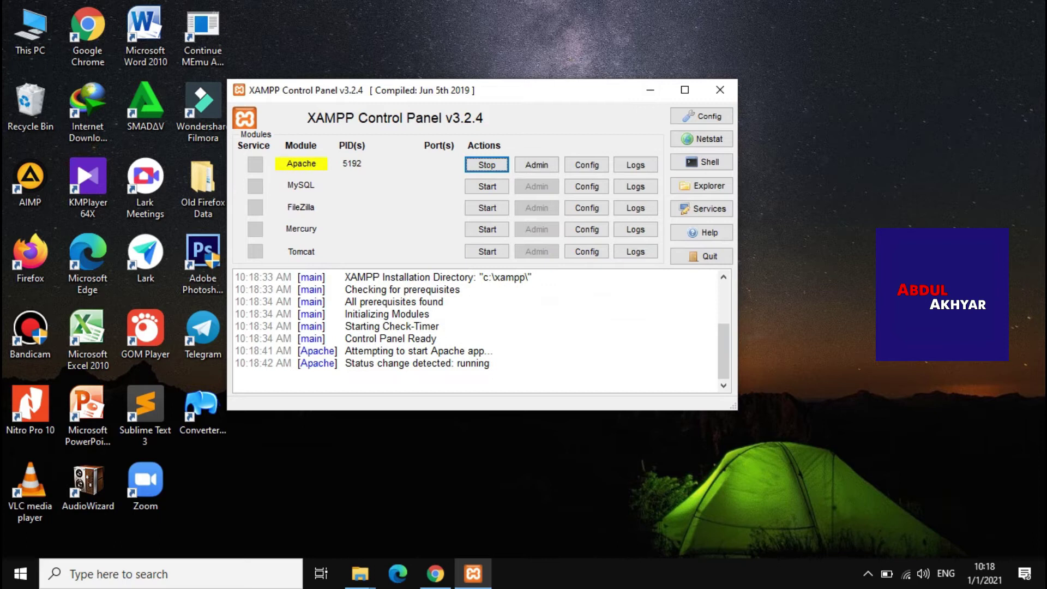
left_click(488, 186)
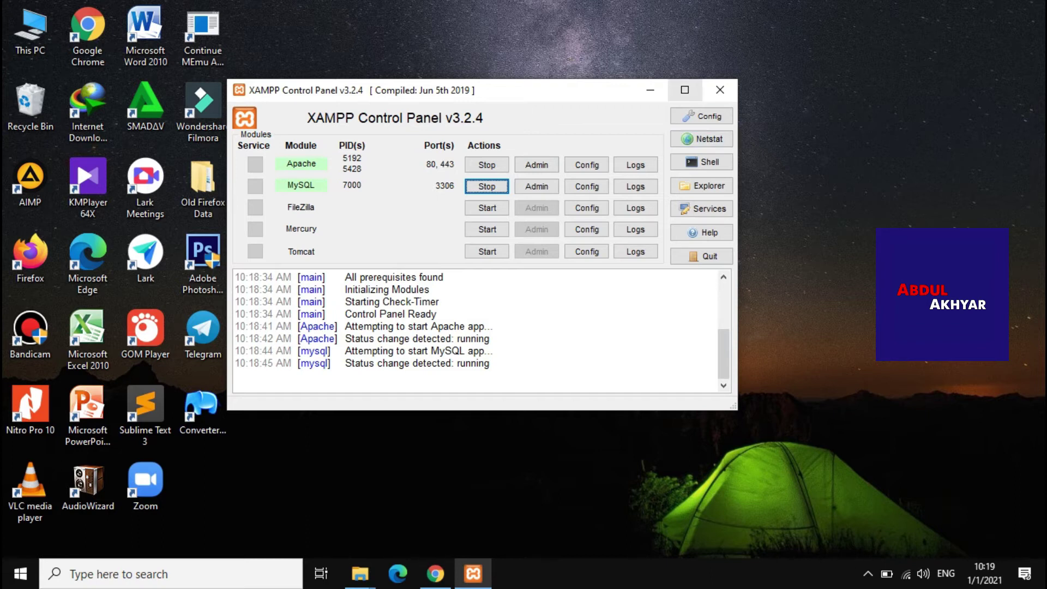
left_click(650, 89)
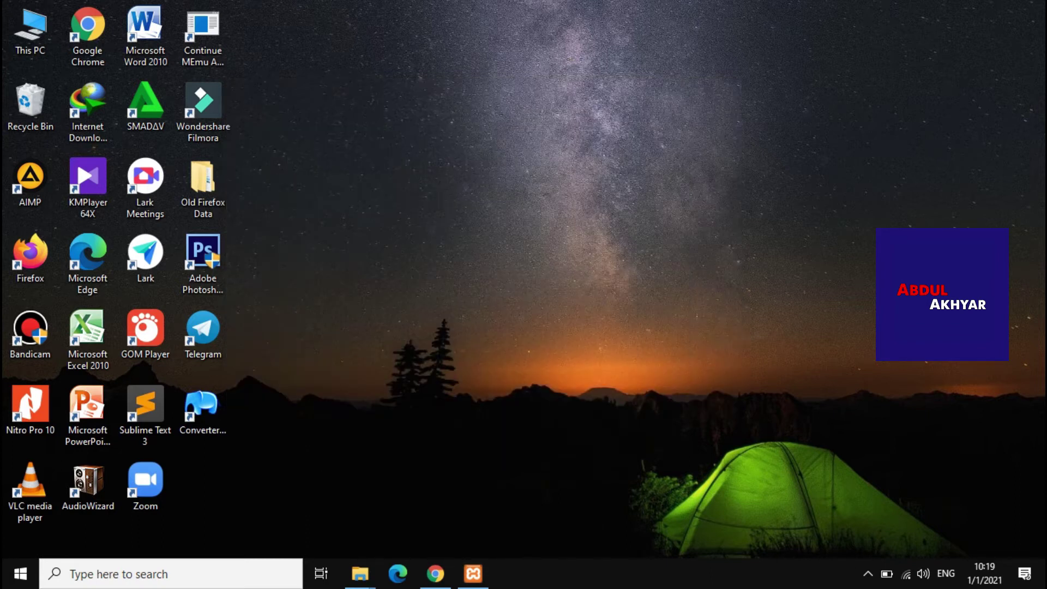
Load localhost/phpmyadmin in the Aplikasi tab, briefly checking the XAMPP panel
left_click(436, 573)
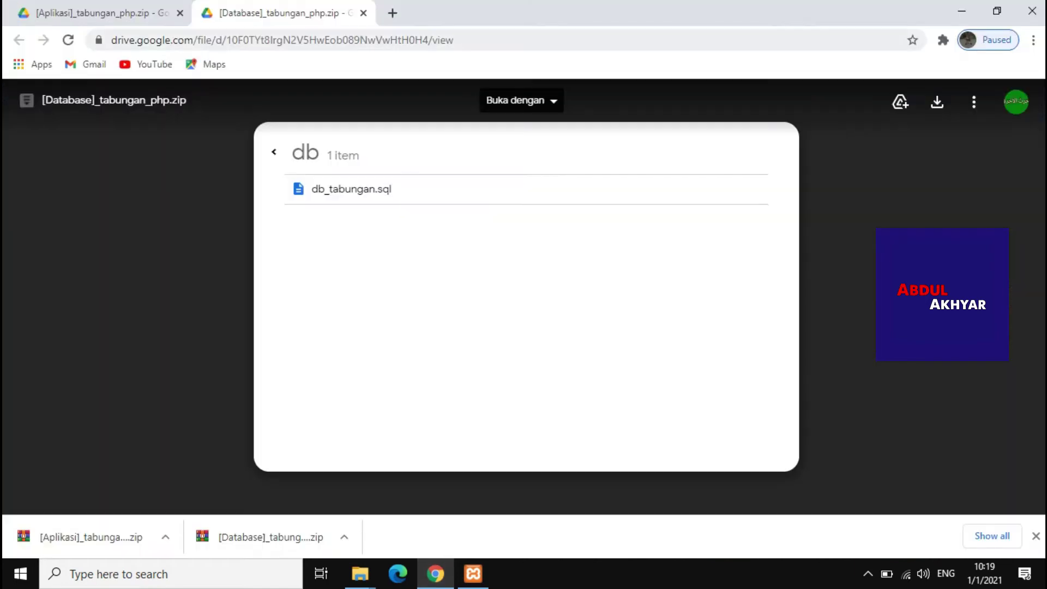
key("ctrl+Tab")
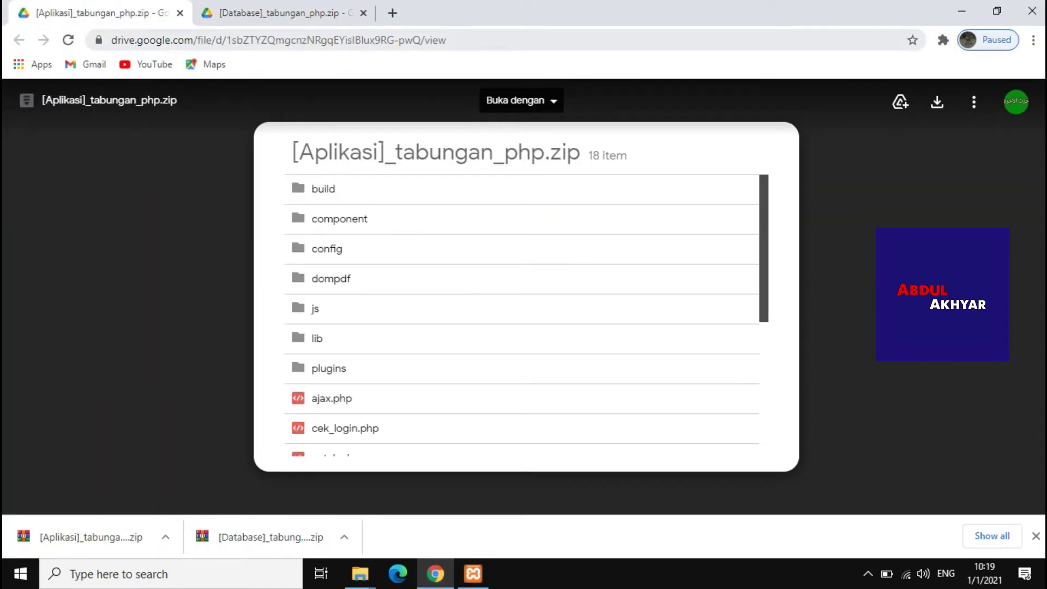
key("ctrl+l")
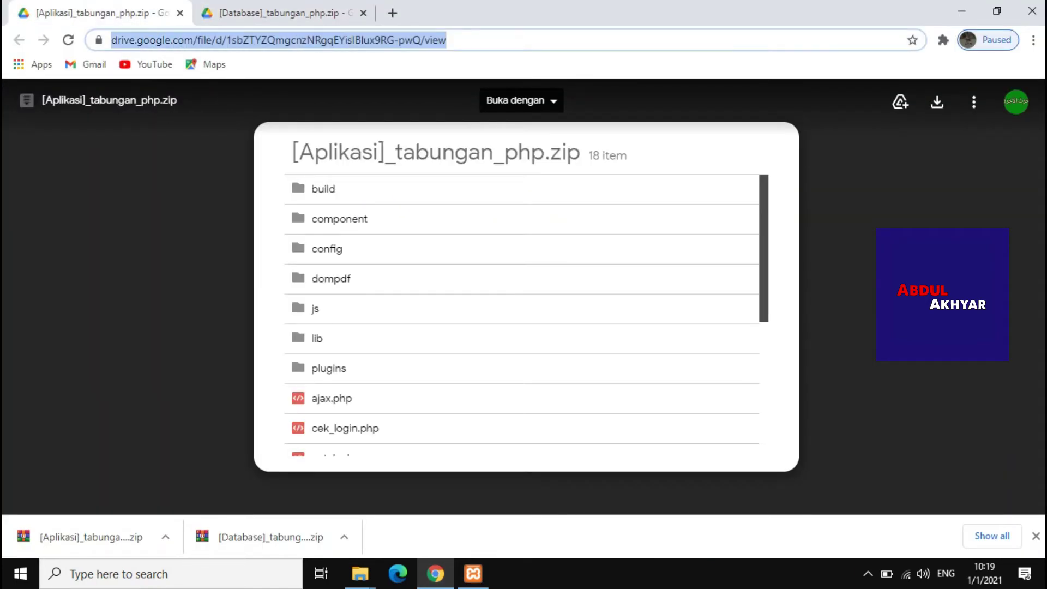
type("lo")
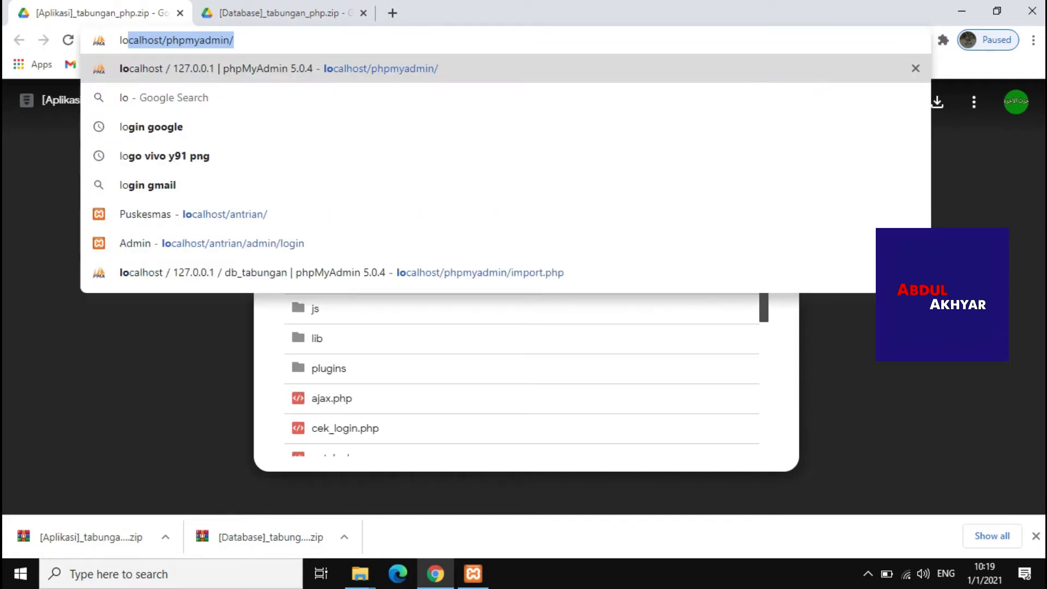
key("End")
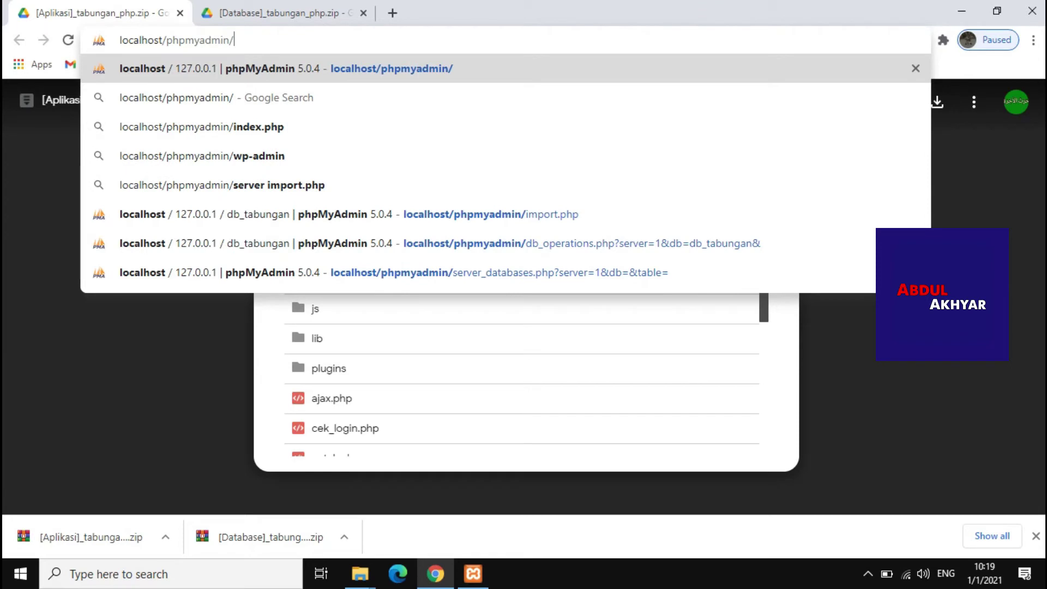
key("Return")
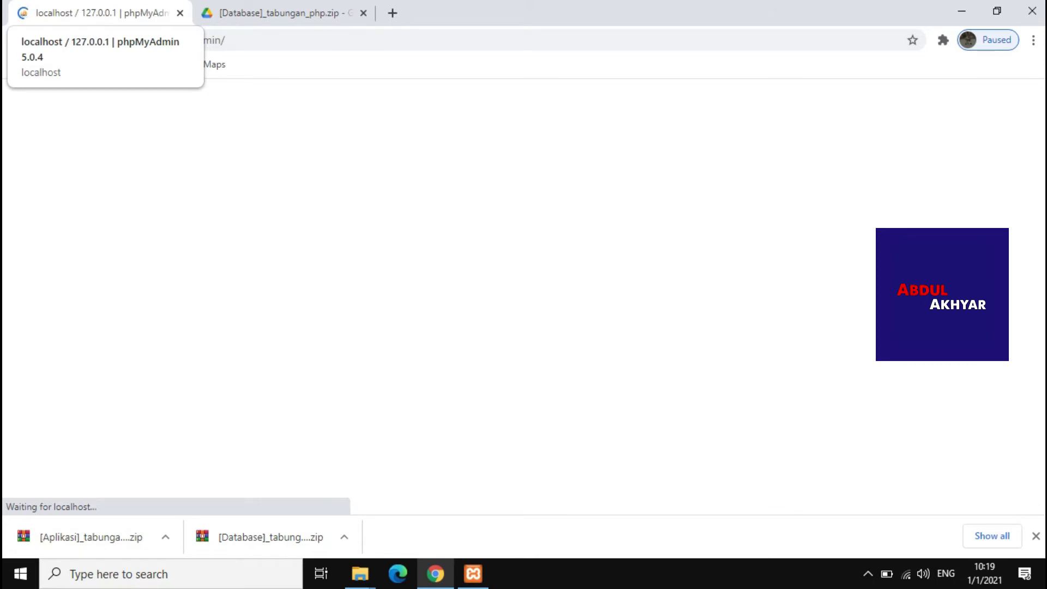
left_click(473, 573)
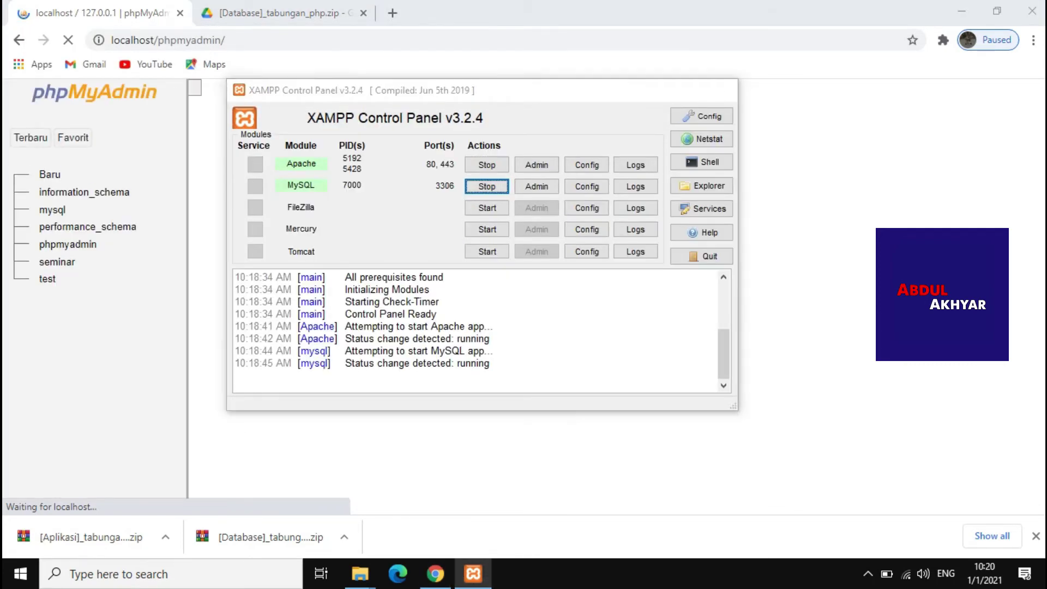
left_click(650, 90)
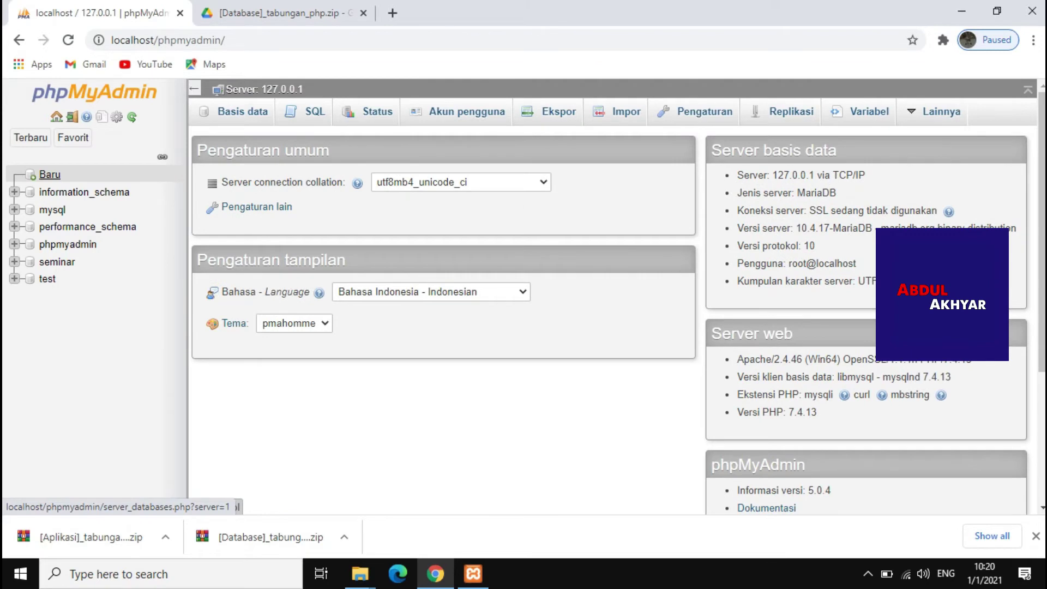
Create the database 'db_tabungan' via Baru and Buat, then go to its Impor page
left_click(50, 175)
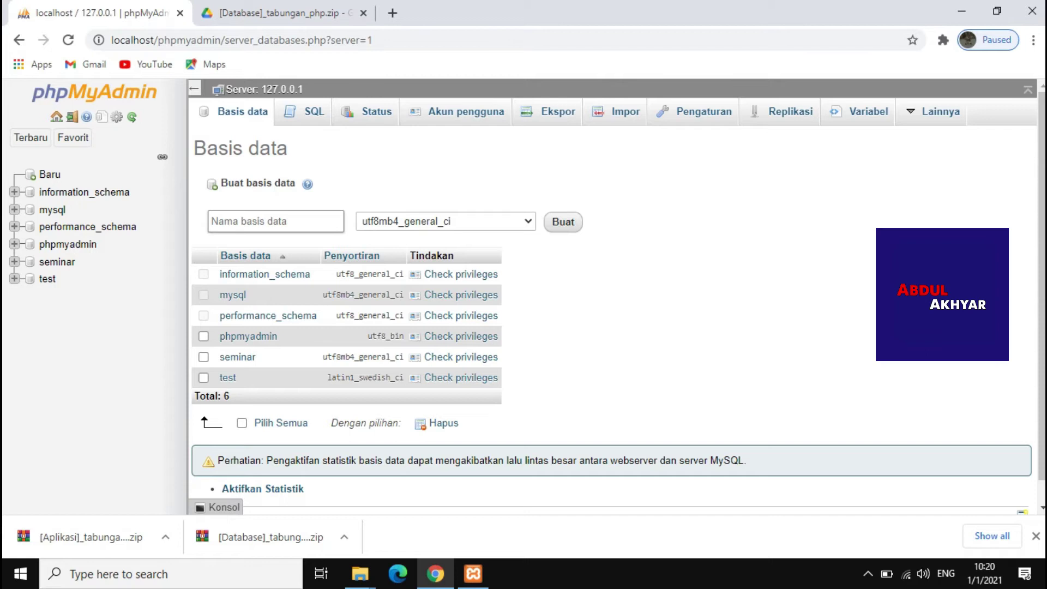
type("db_tabungan")
left_click(563, 222)
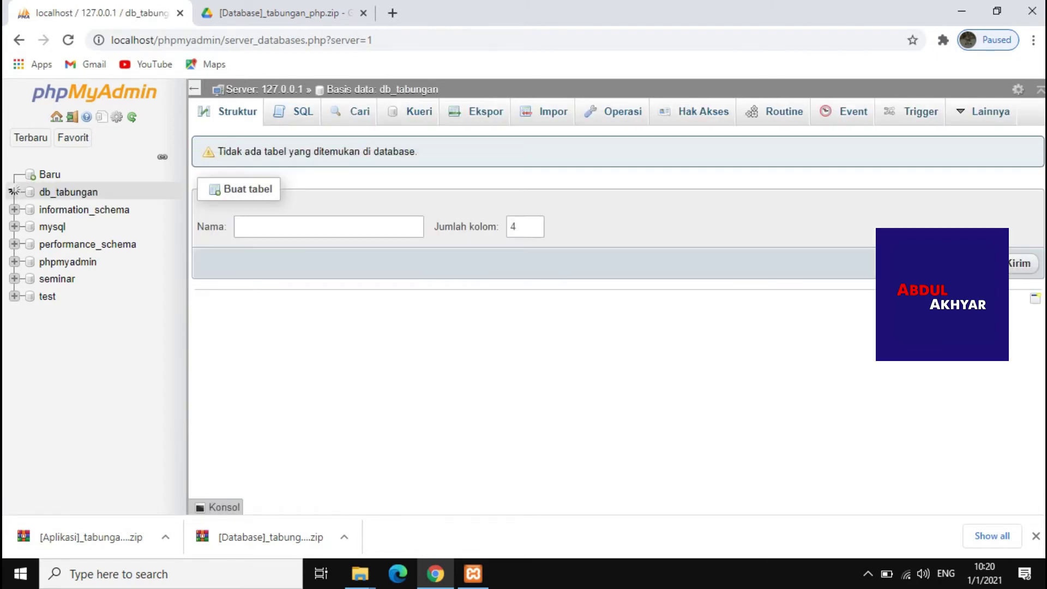
left_click(545, 112)
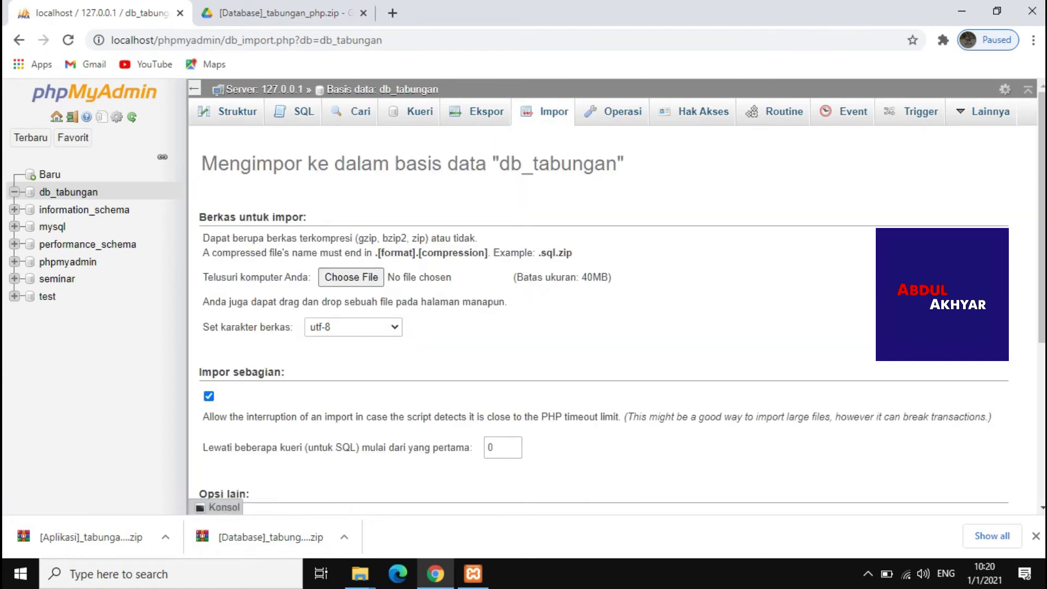
Choose tabungan\db\db_tabungan.sql and run the import with Kirim
left_click(352, 277)
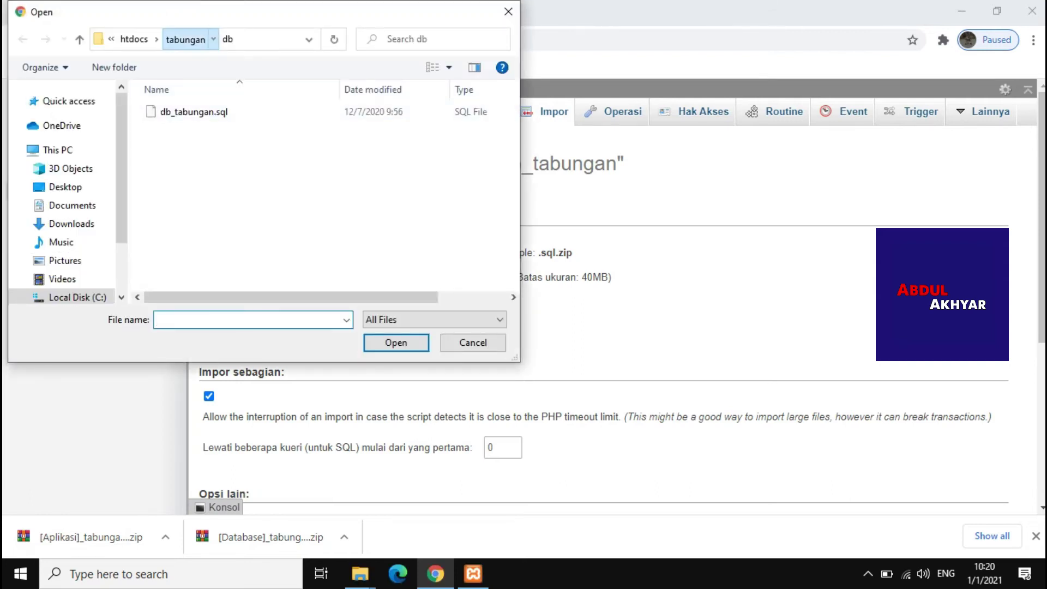
left_click(186, 39)
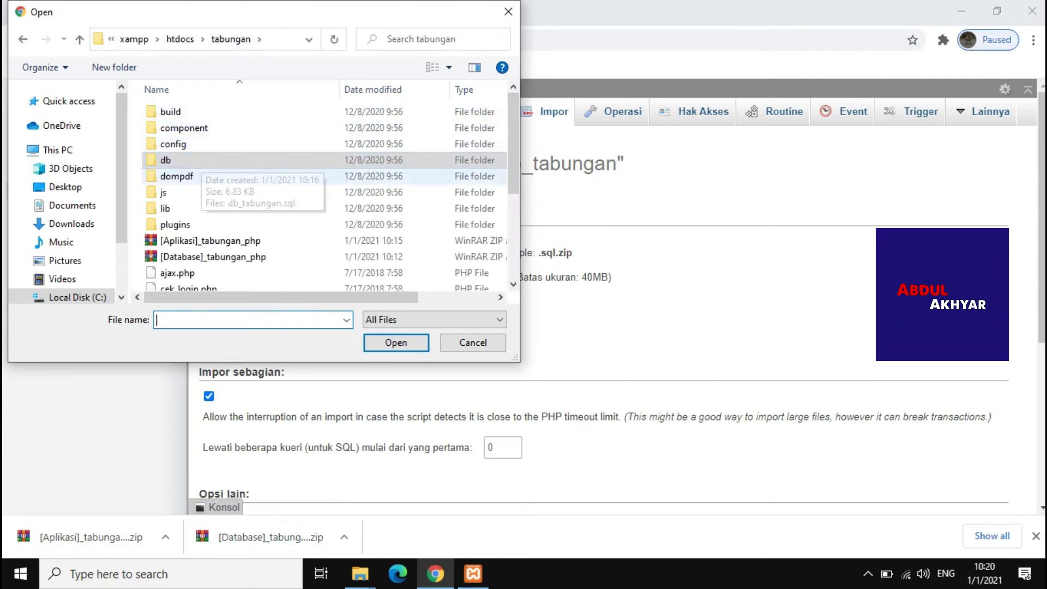
scroll(67, 193, "down", 1)
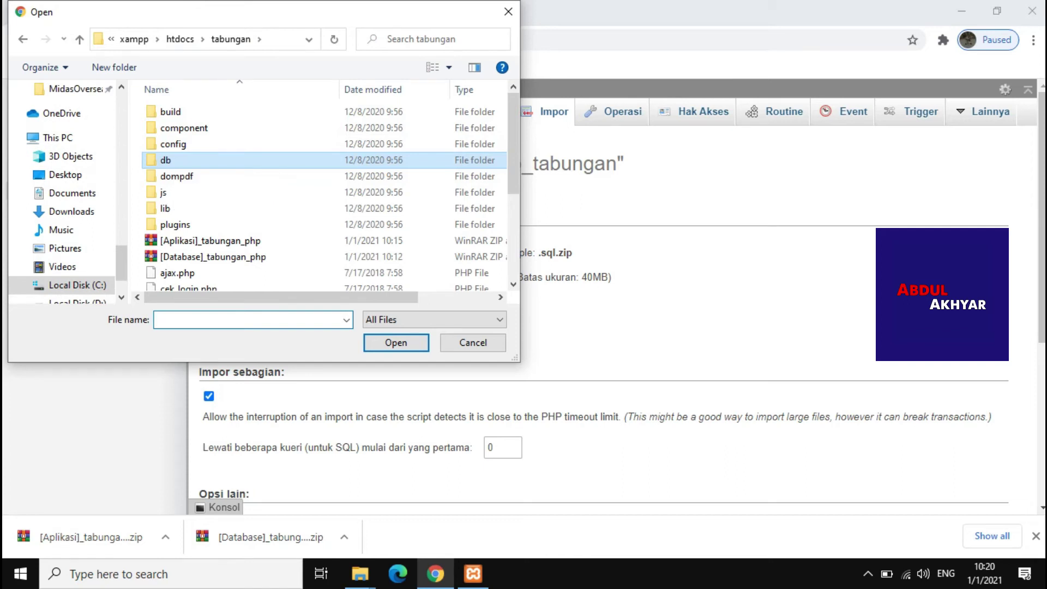
key("Return")
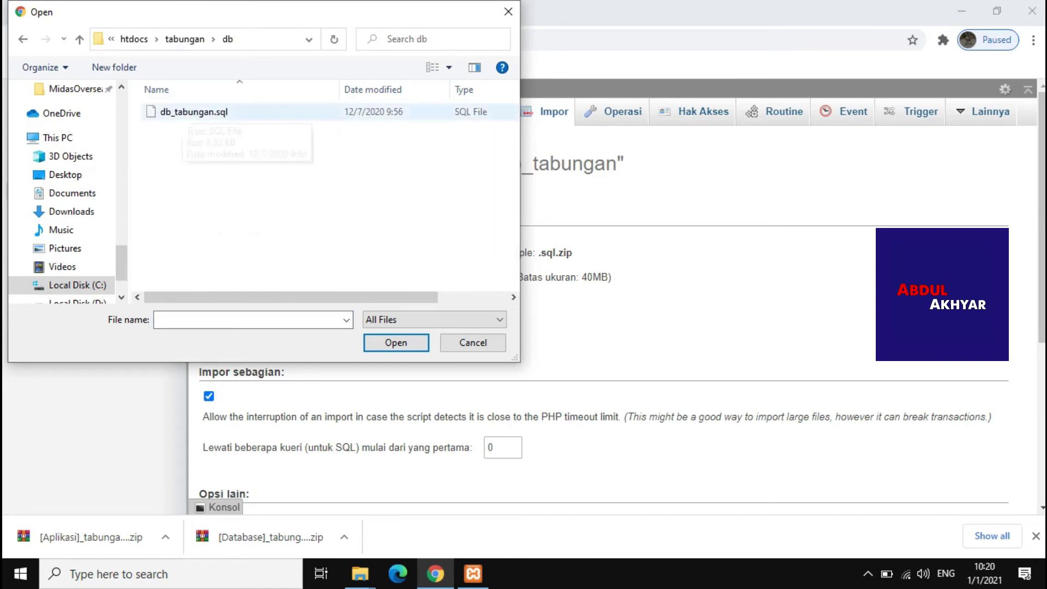
double_click(191, 112)
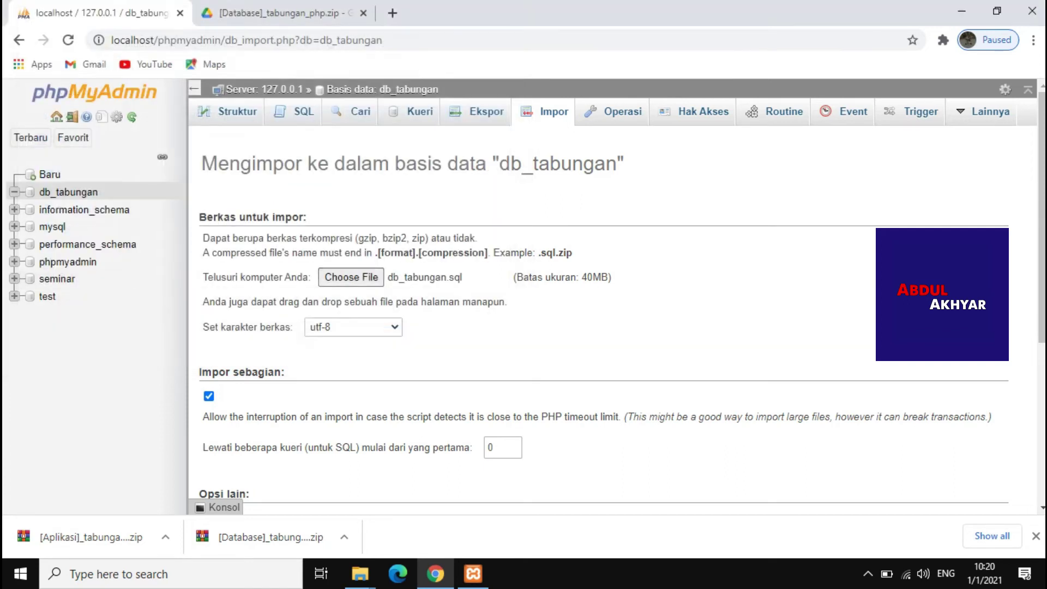
scroll(617, 327, "down", 5)
left_click(987, 472)
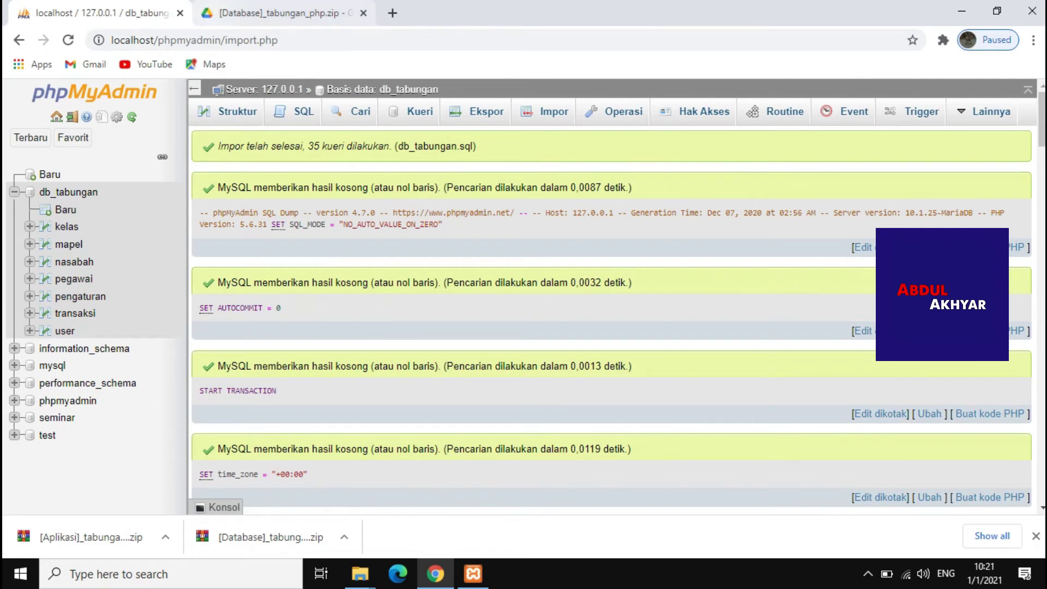
key("ctrl+Tab")
Replace the Drive address with localhost/tabungan/ and load it
left_click_drag(453, 39, 112, 39)
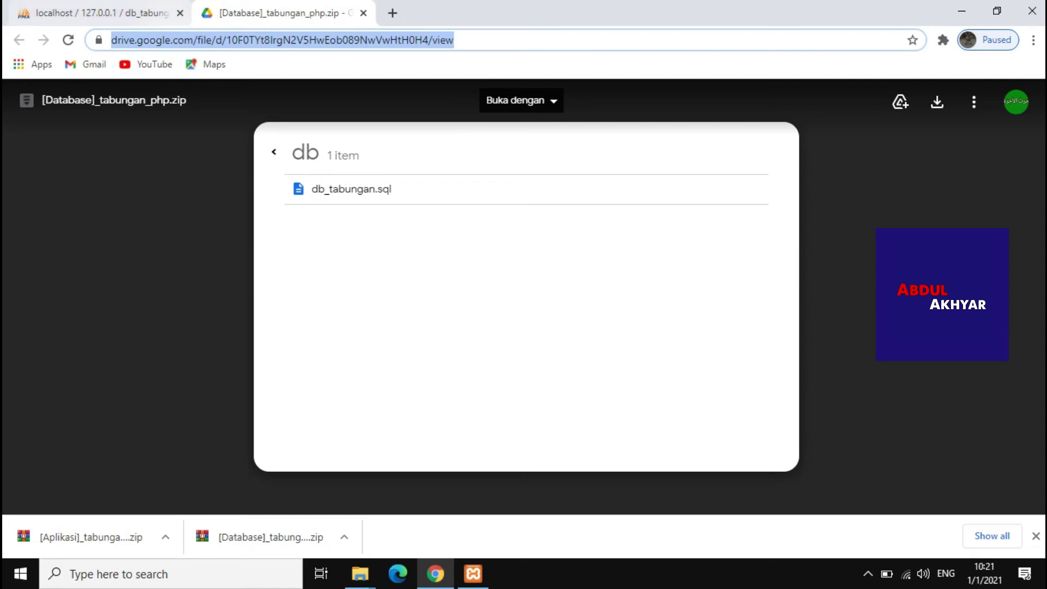
type("localhost/")
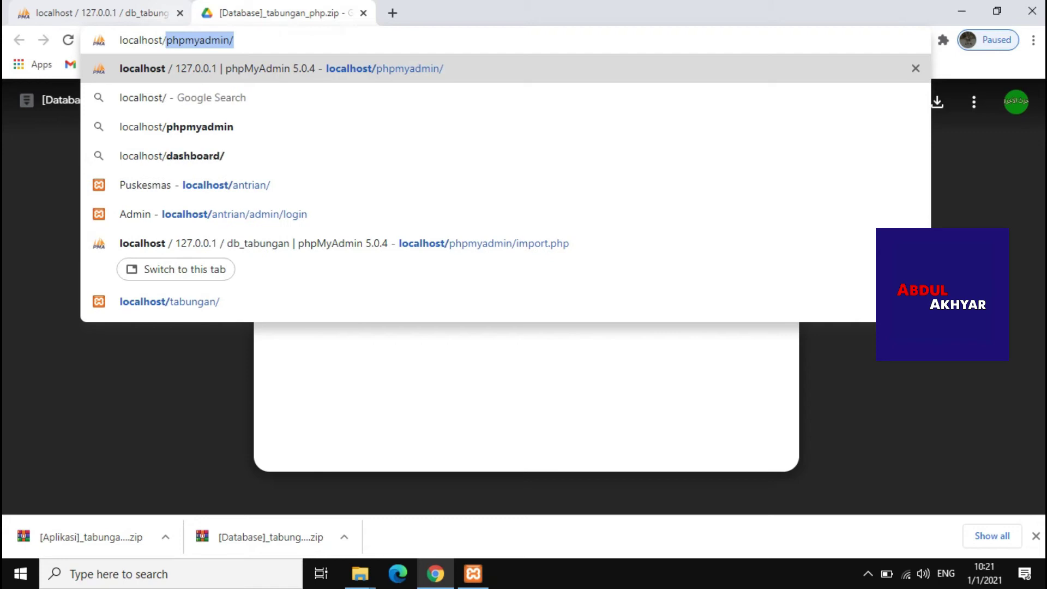
type("tabungan")
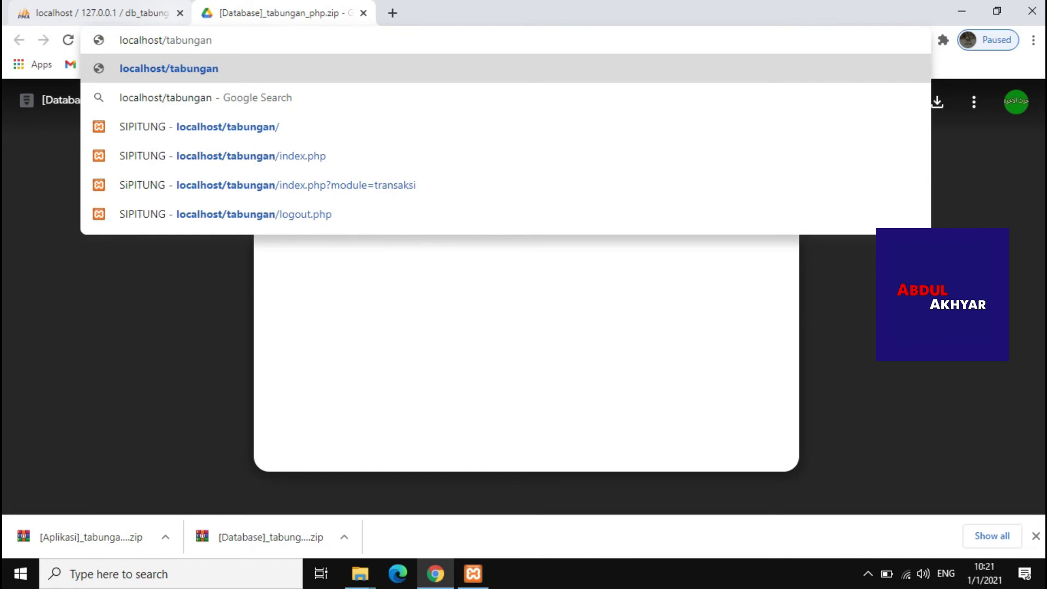
type("/")
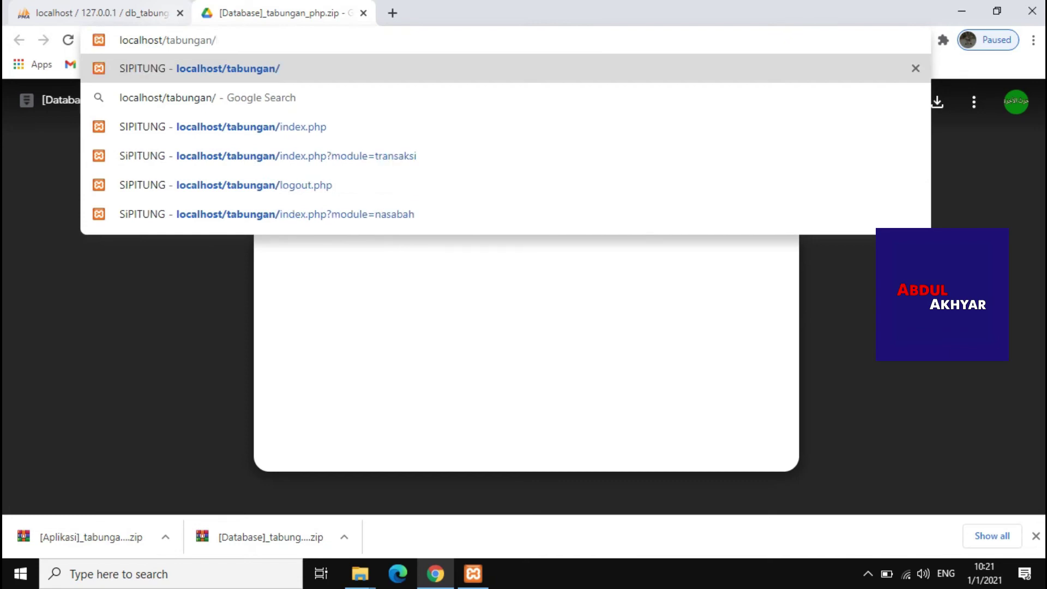
key("Return")
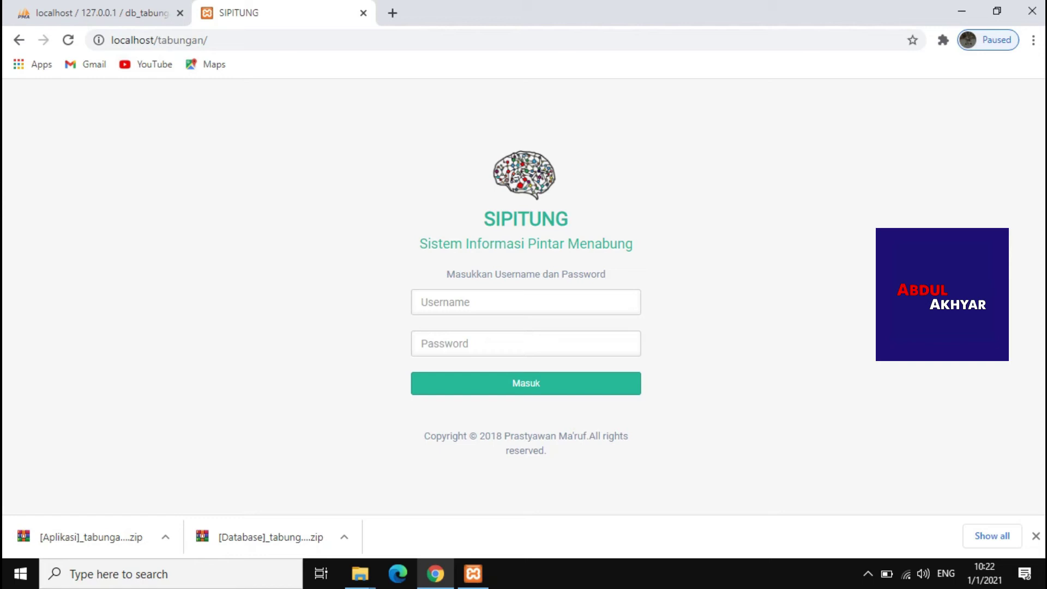
Log in to SIPITUNG as username admin with the admin password, then expand Data Master
left_click_drag(483, 218, 569, 218)
left_click(421, 302)
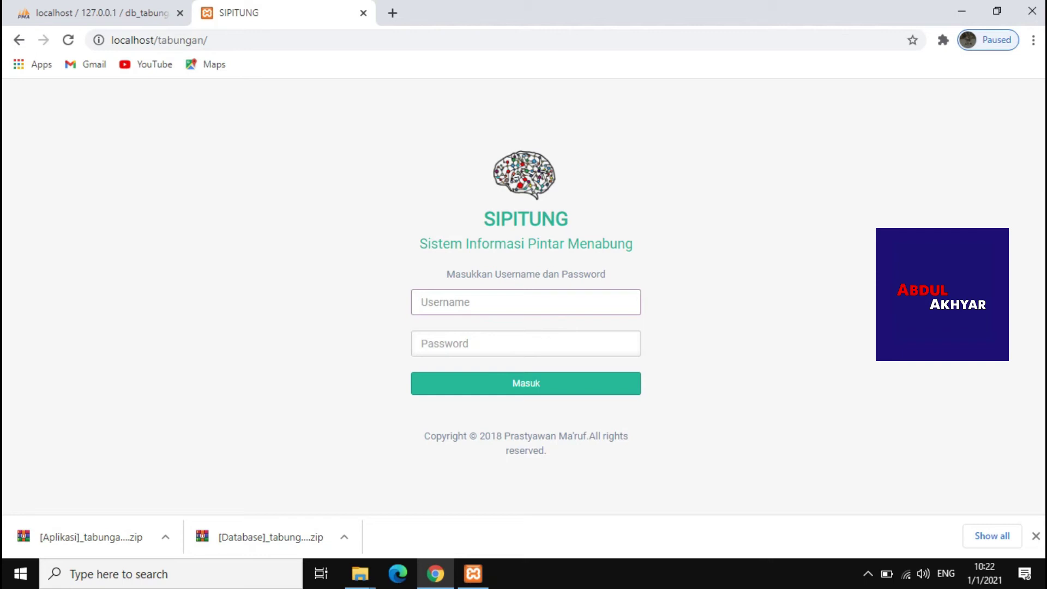
type("admin")
left_click(421, 343)
type("admin")
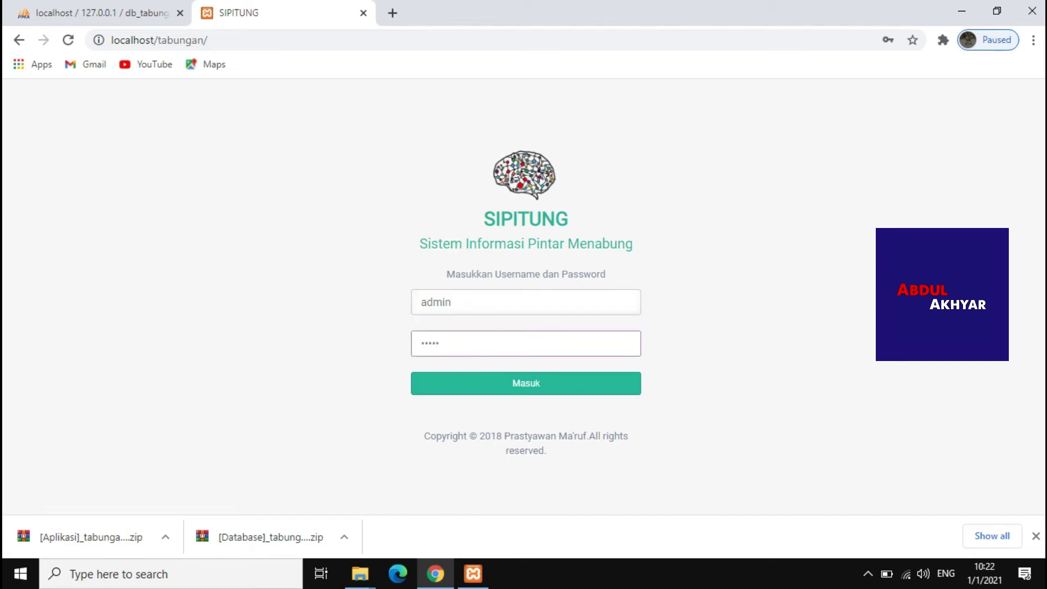
key("Return")
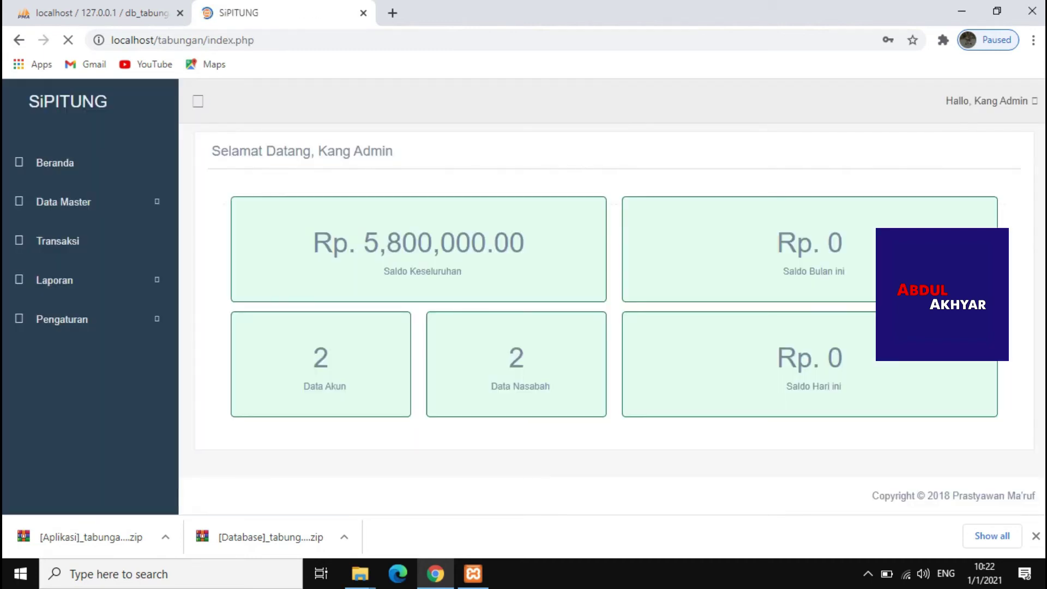
mouse_move(212, 151)
left_mouse_down()
mouse_move(393, 151)
mouse_move(232, 151)
left_mouse_up()
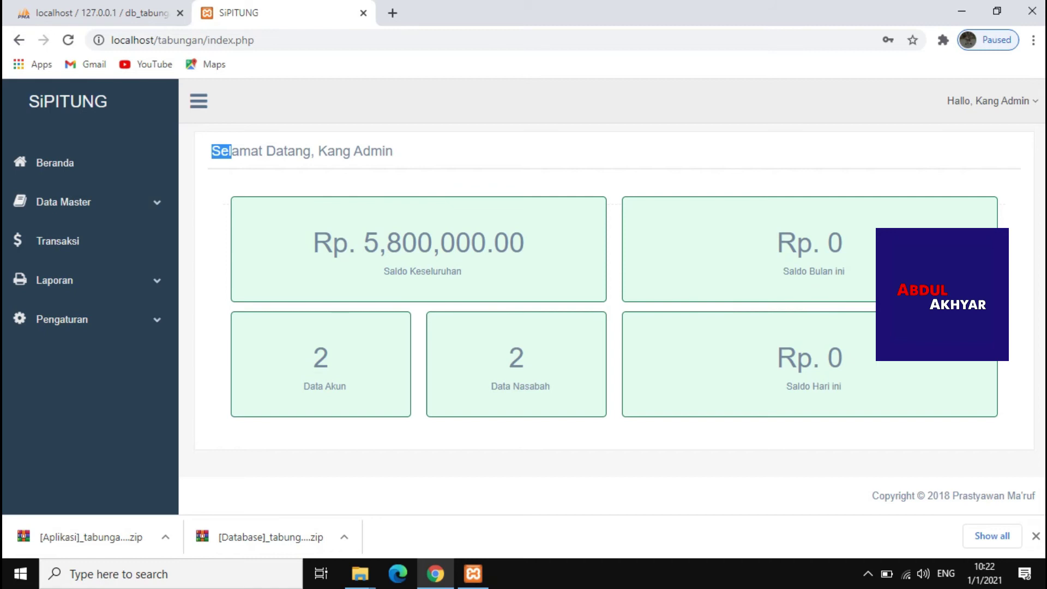
left_click(63, 202)
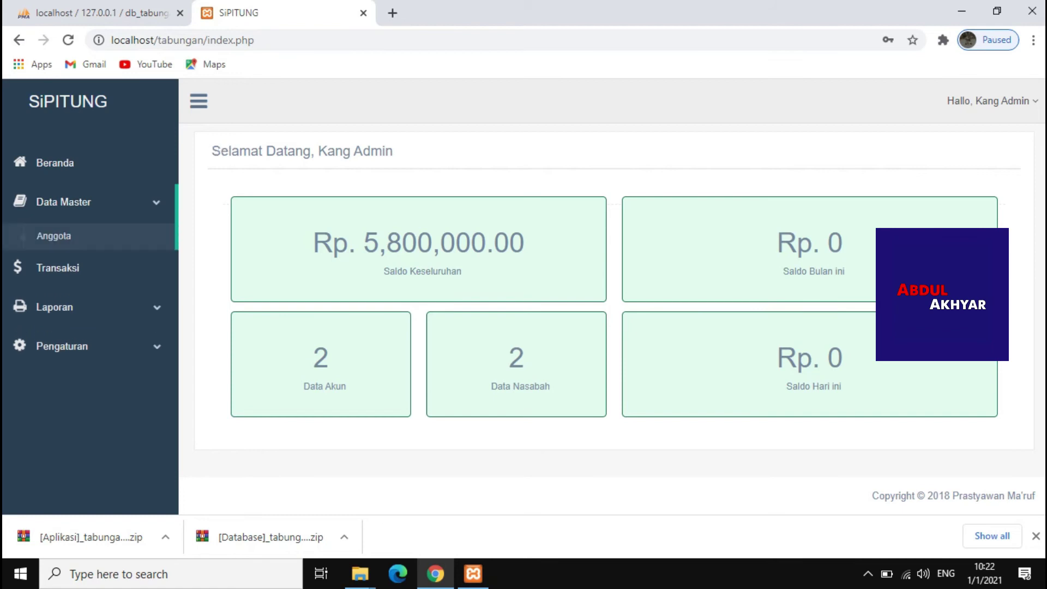
Open the Anggota member list and dismiss its add-member form without saving
left_click(54, 235)
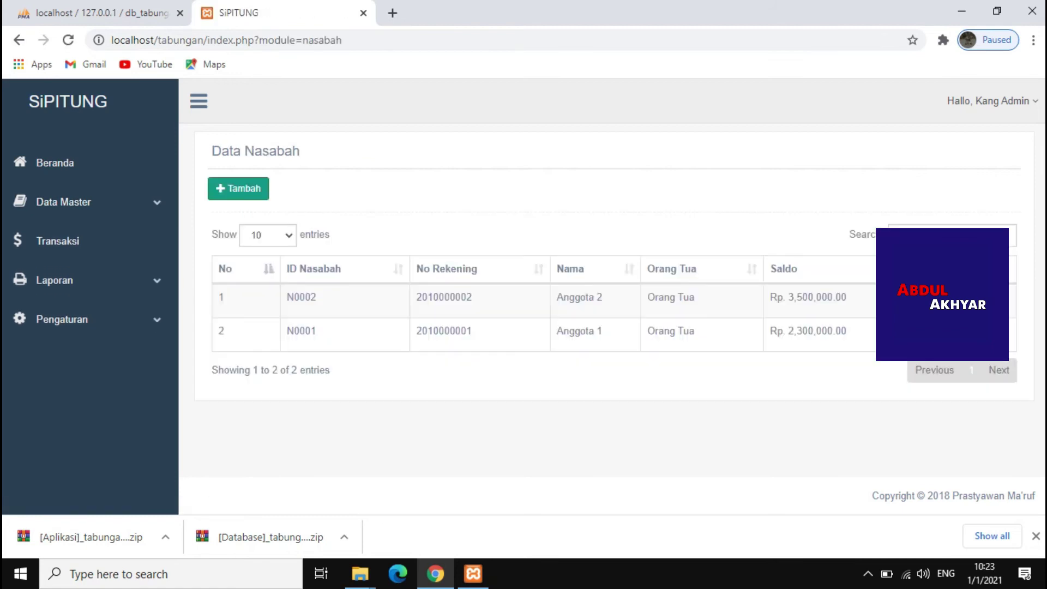
left_click(238, 188)
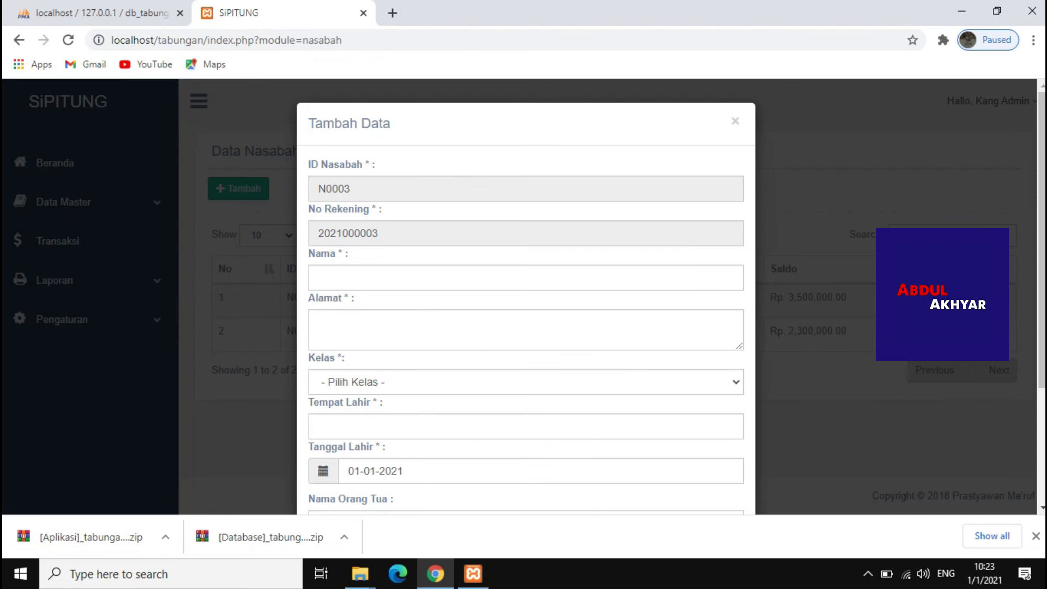
scroll(526, 295, "down", 3)
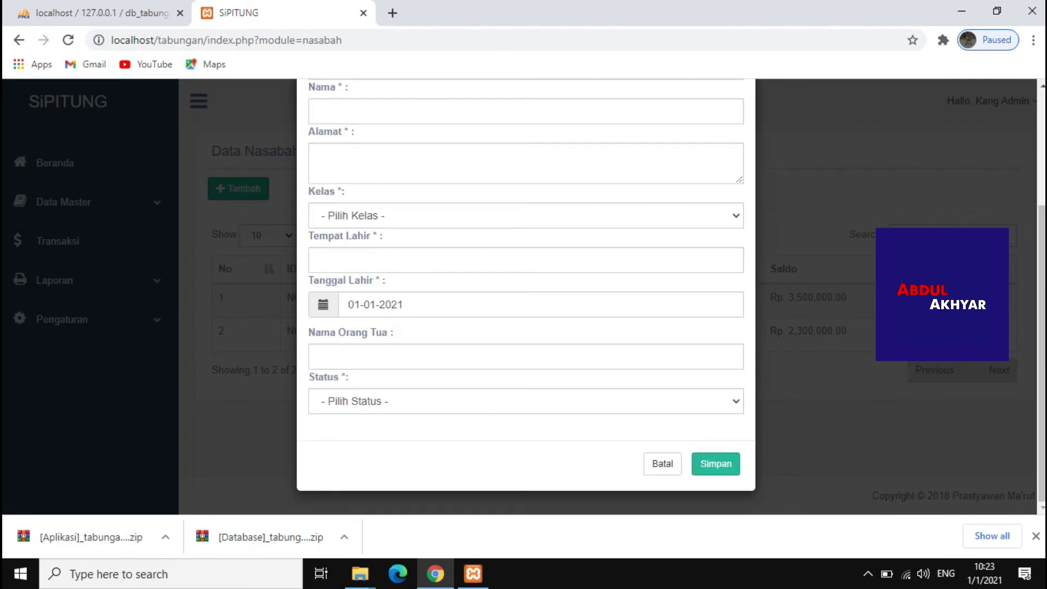
left_click(525, 401)
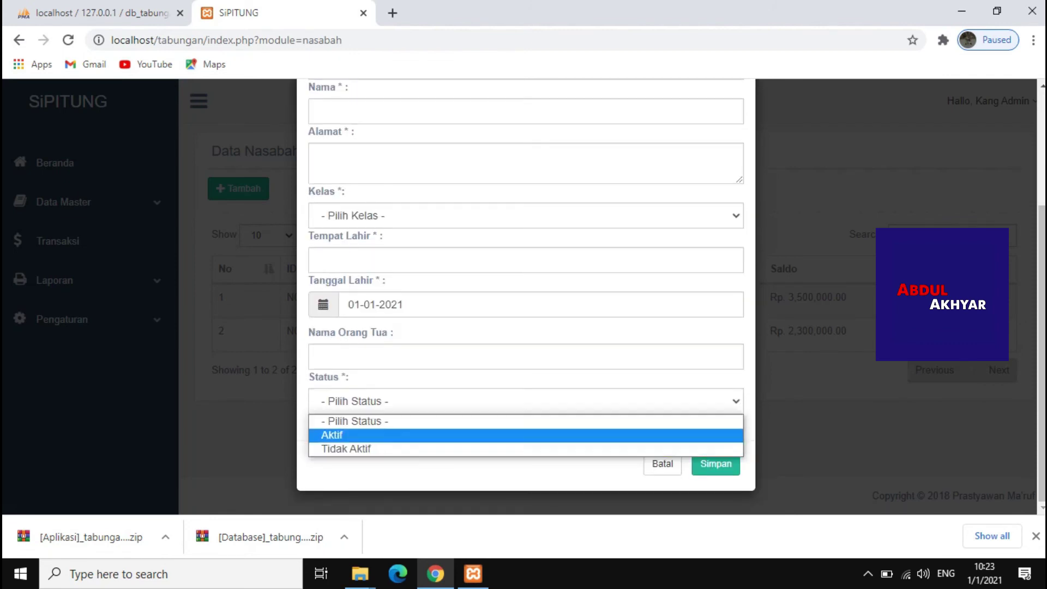
key("Escape")
key("Escape")
On Transaksi, open and close the Setoran and Penarikan Tunai forms, then open Laporan Transaksi
left_click(57, 240)
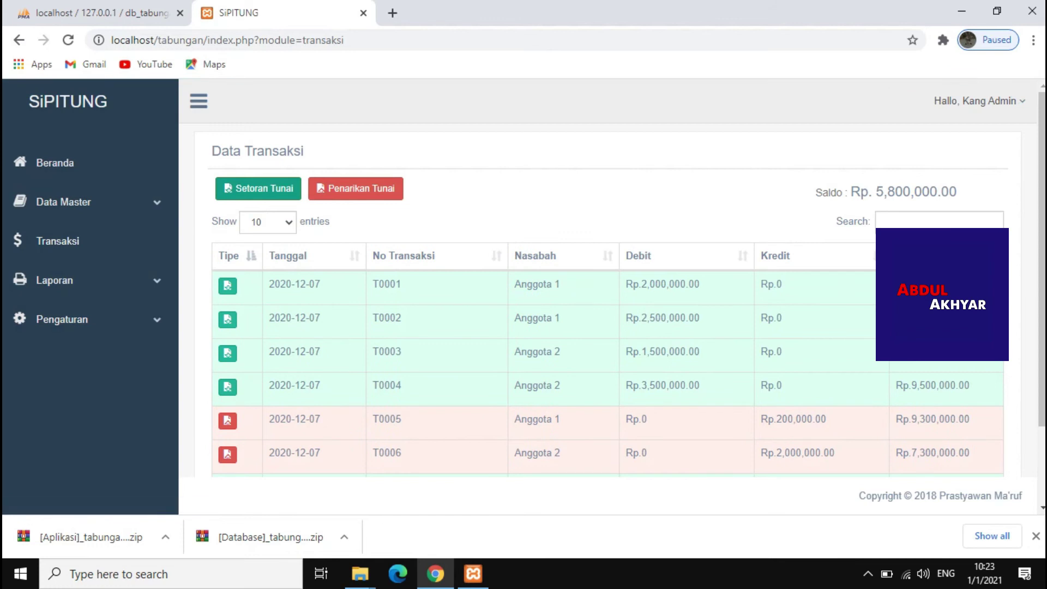
left_click(258, 188)
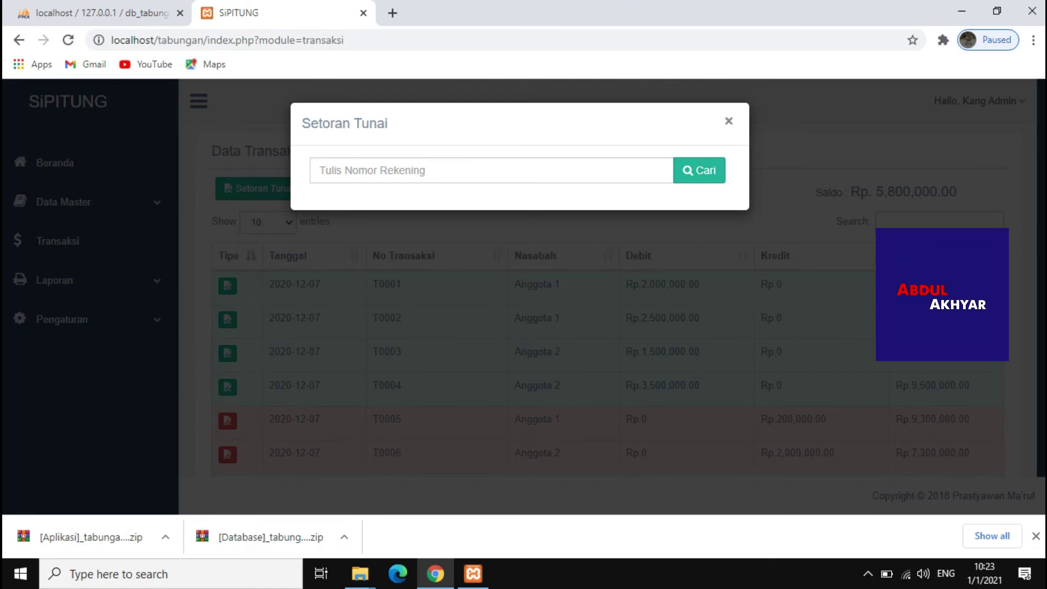
left_click(729, 121)
left_click(355, 189)
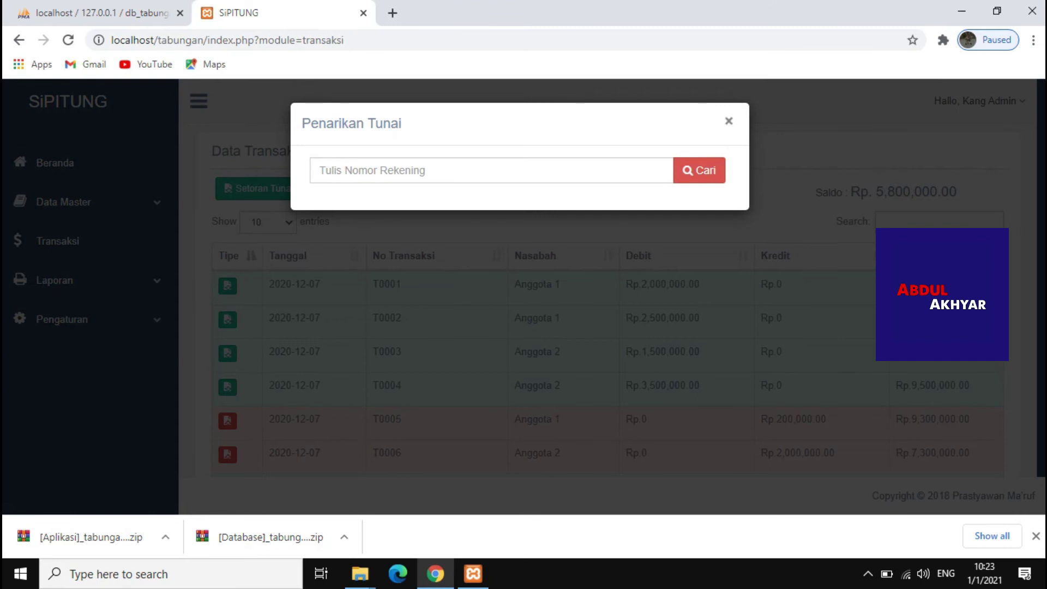
left_click(729, 121)
left_click(54, 279)
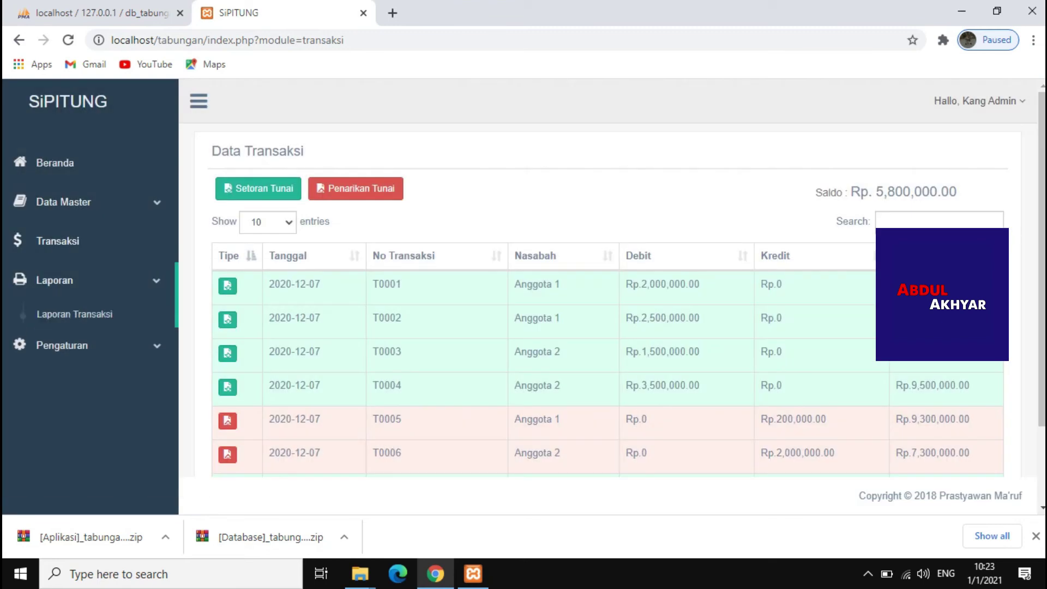
left_click(75, 314)
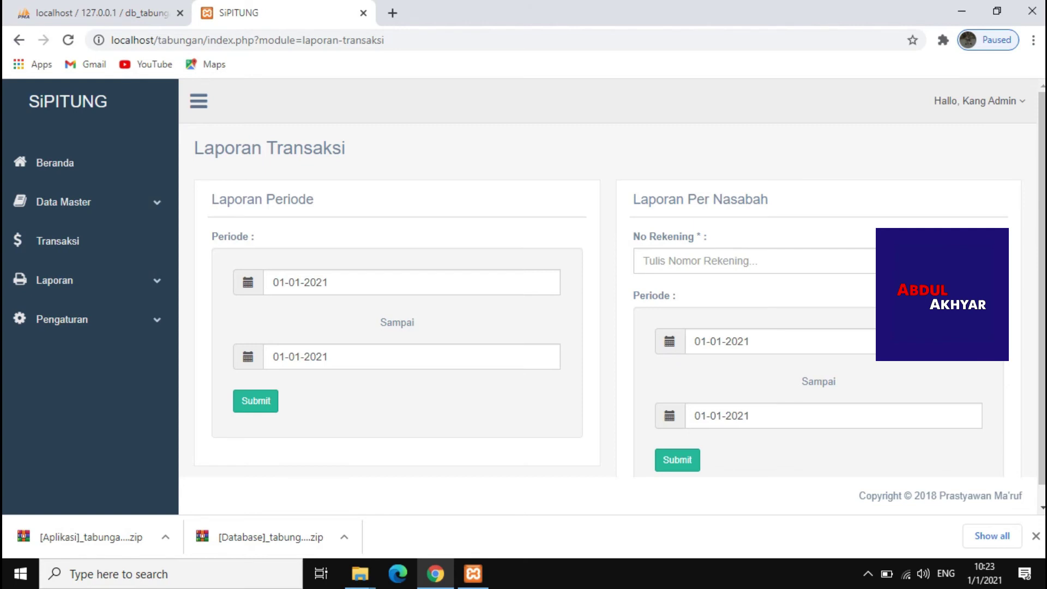
Via the Pengaturan sidebar section, pass the school settings page and open the Data Akun list
scroll(608, 289, "down", 1)
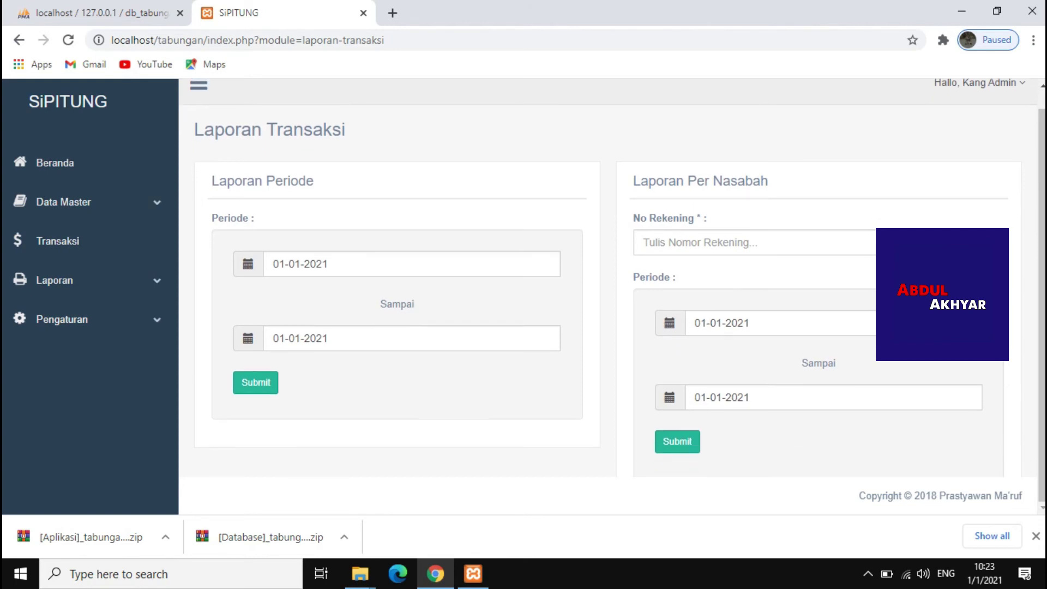
left_click(62, 319)
left_click(60, 353)
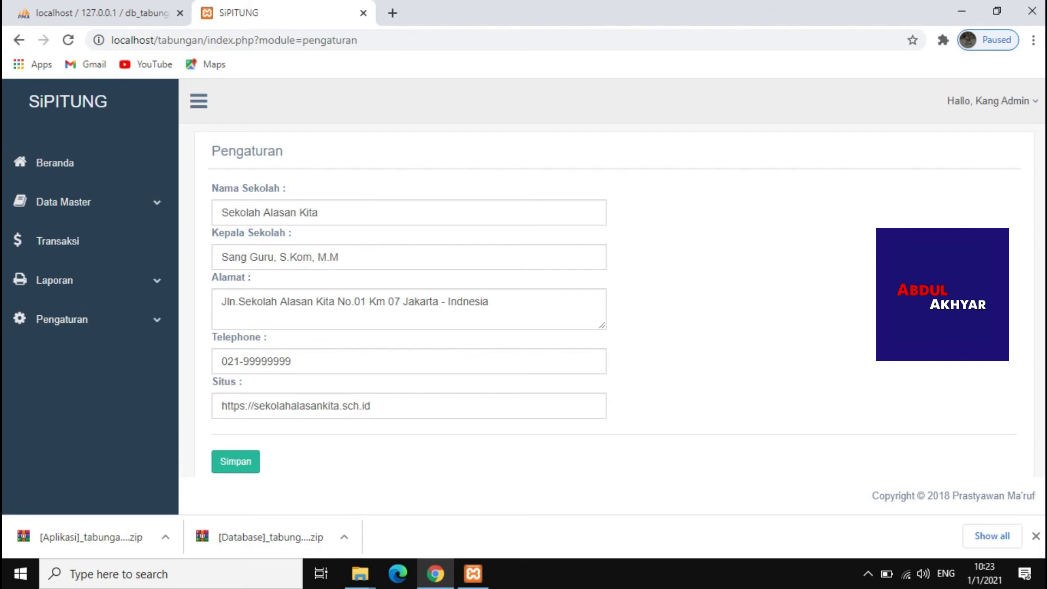
left_click(62, 319)
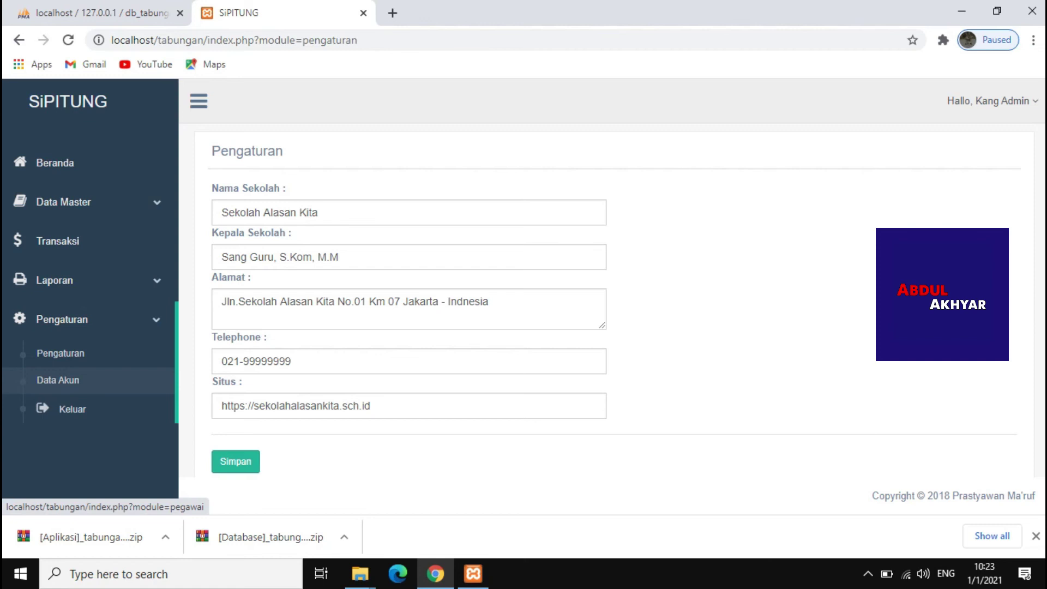
left_click(58, 380)
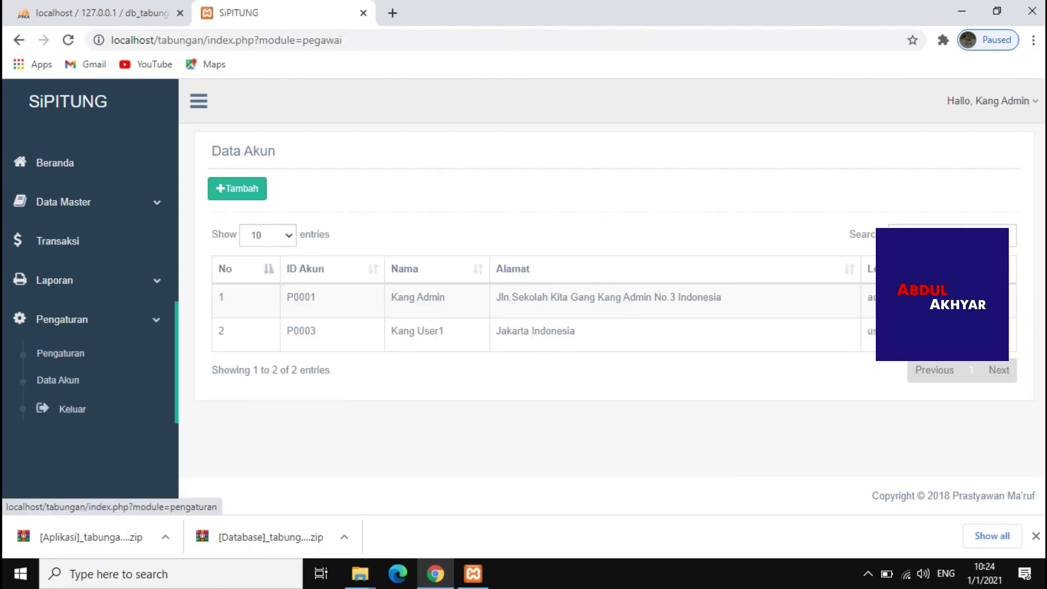
In a new account form, enter the holder's name, phone number, username and password
left_click(237, 188)
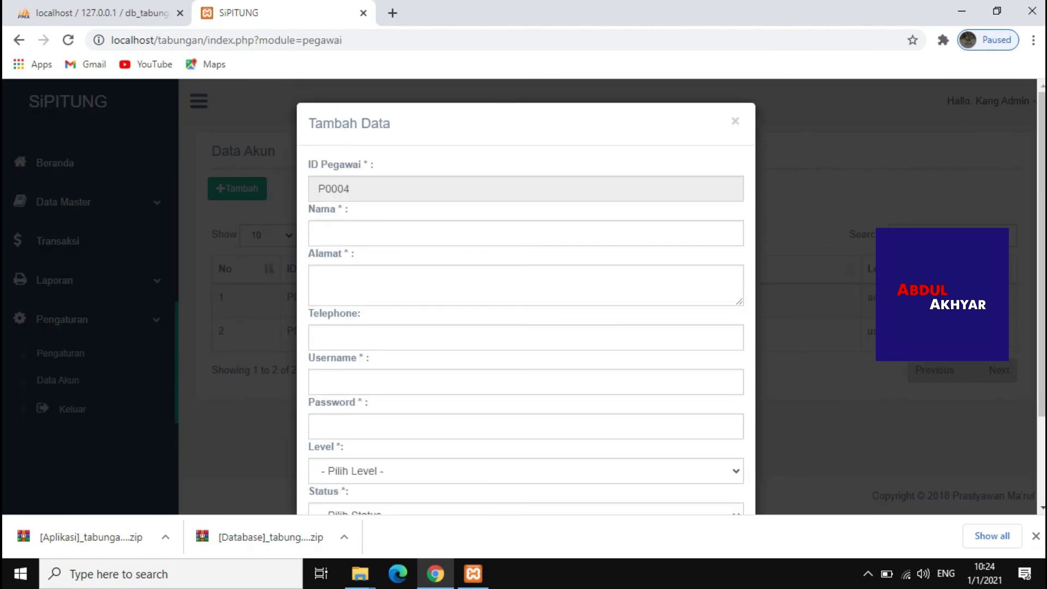
scroll(526, 295, "down", 2)
scroll(526, 294, "up", 2)
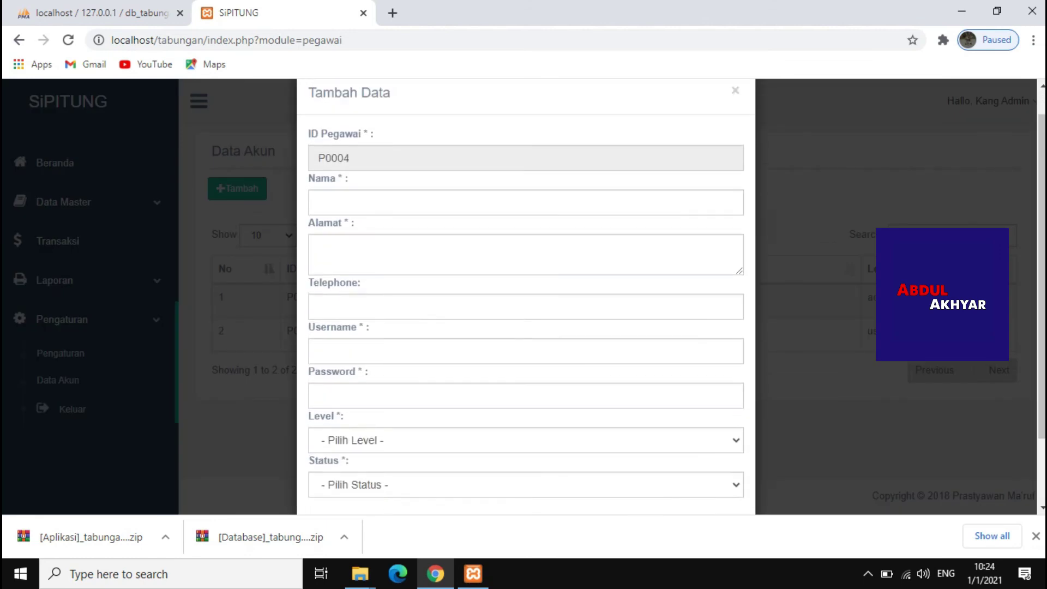
left_click(319, 233)
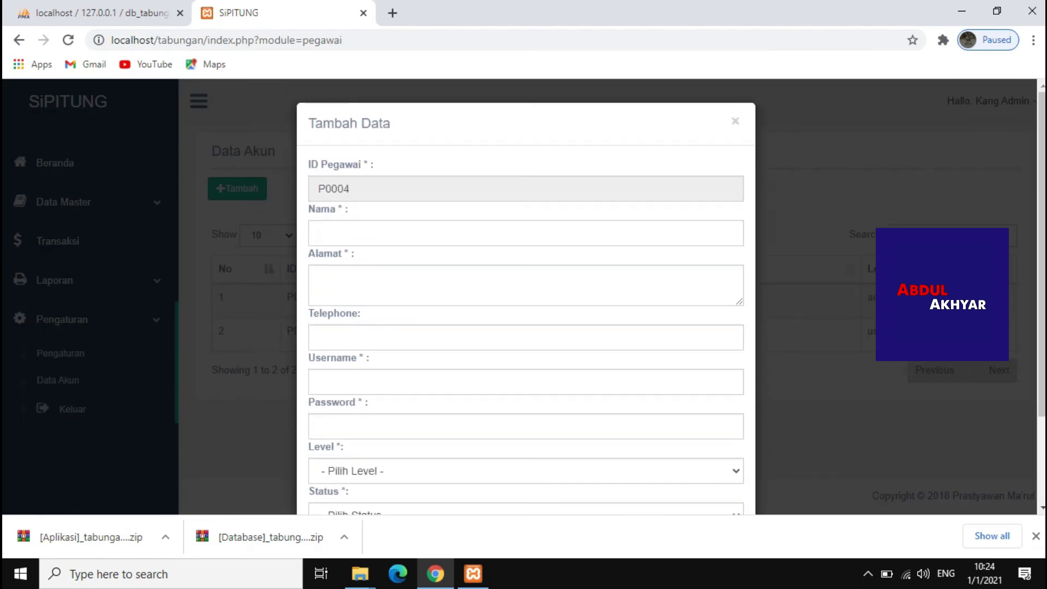
type("akhyar")
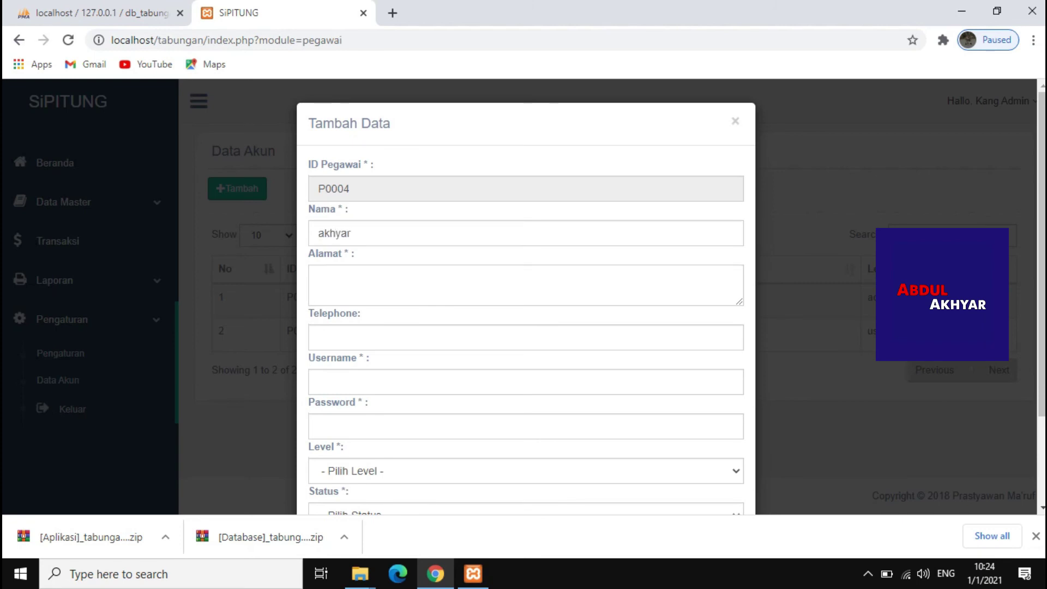
type("kdi")
left_click(322, 337)
type("45")
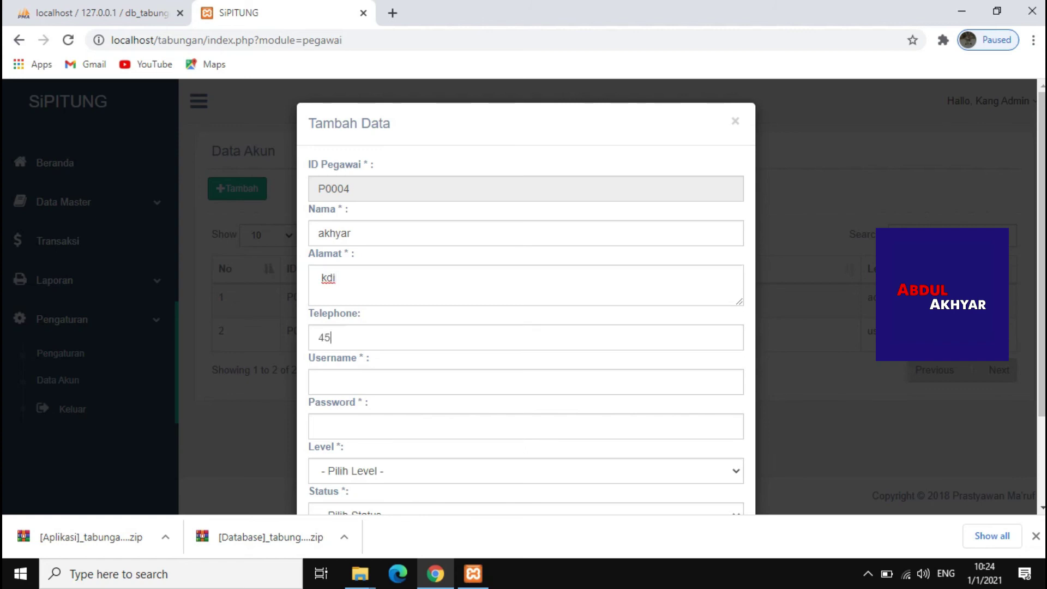
type("6777")
left_click(318, 337)
type("08888")
left_click(327, 382)
type("abdul")
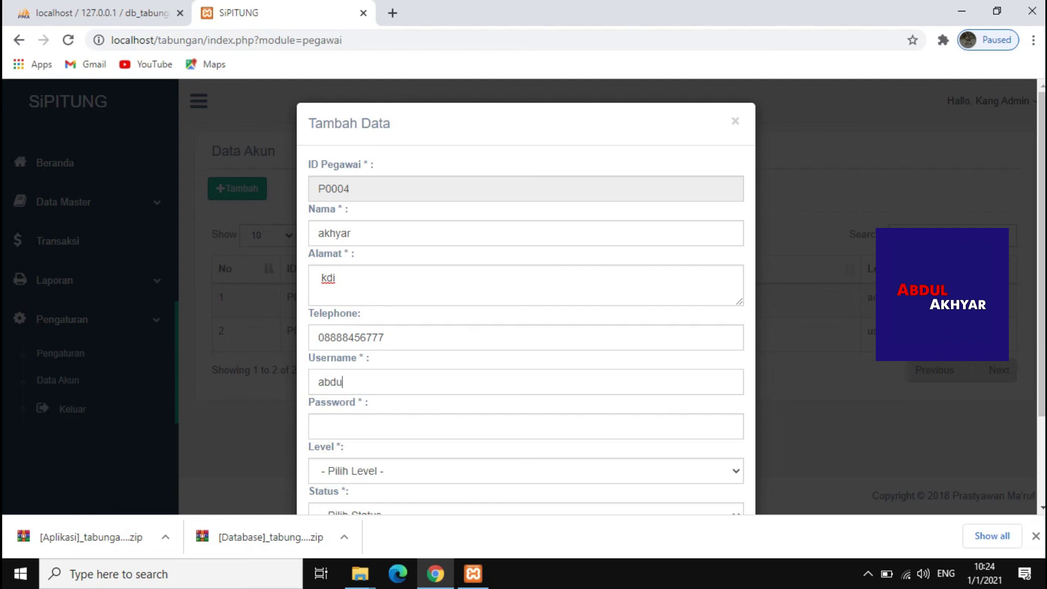
left_click(327, 426)
type("12345")
Set the account level to User and status to Aktif, then save the account
key("Tab")
key("alt+Down")
key("Down")
key("Up")
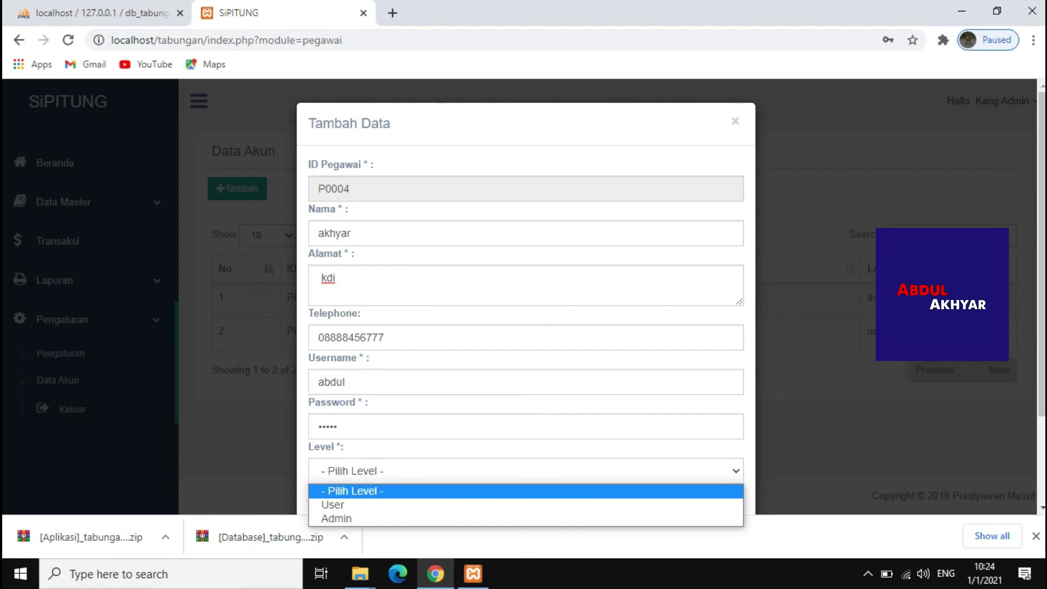
key("Down")
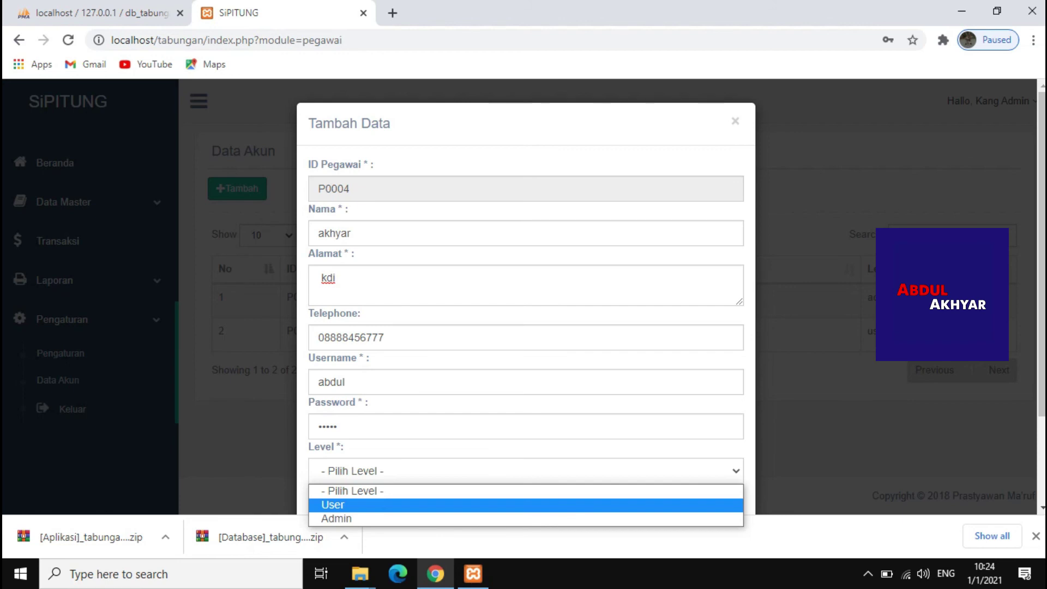
key("Return")
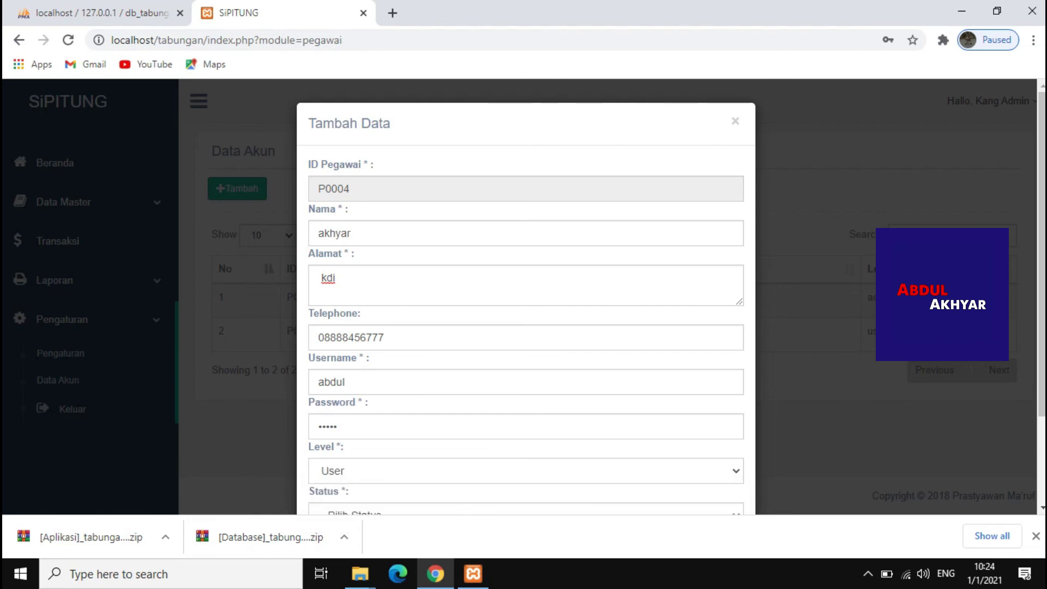
scroll(526, 273, "down", 2)
key("Tab")
key("space")
key("Down")
key("Return")
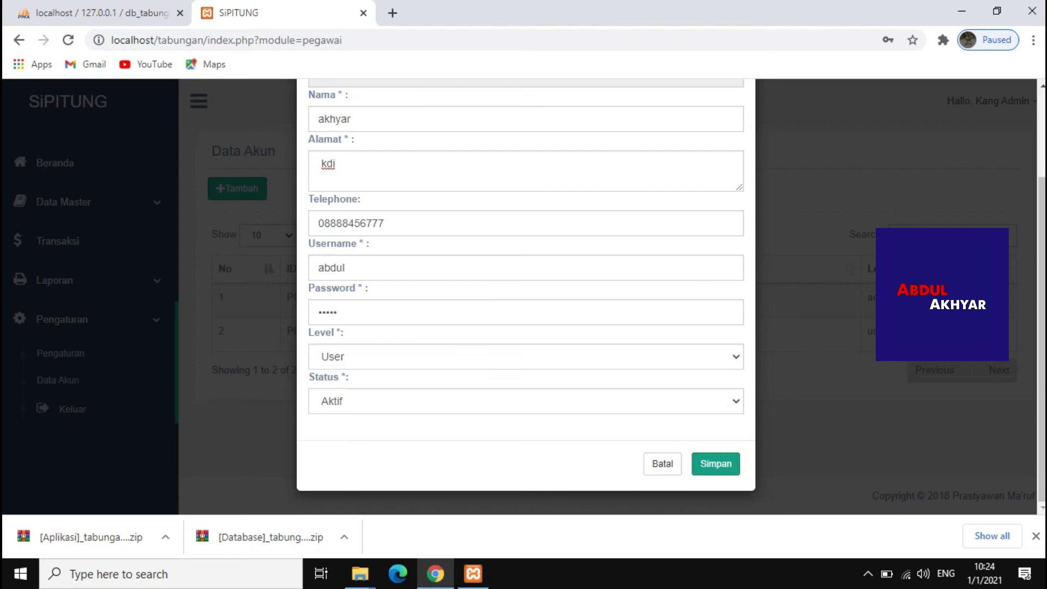
key("Return")
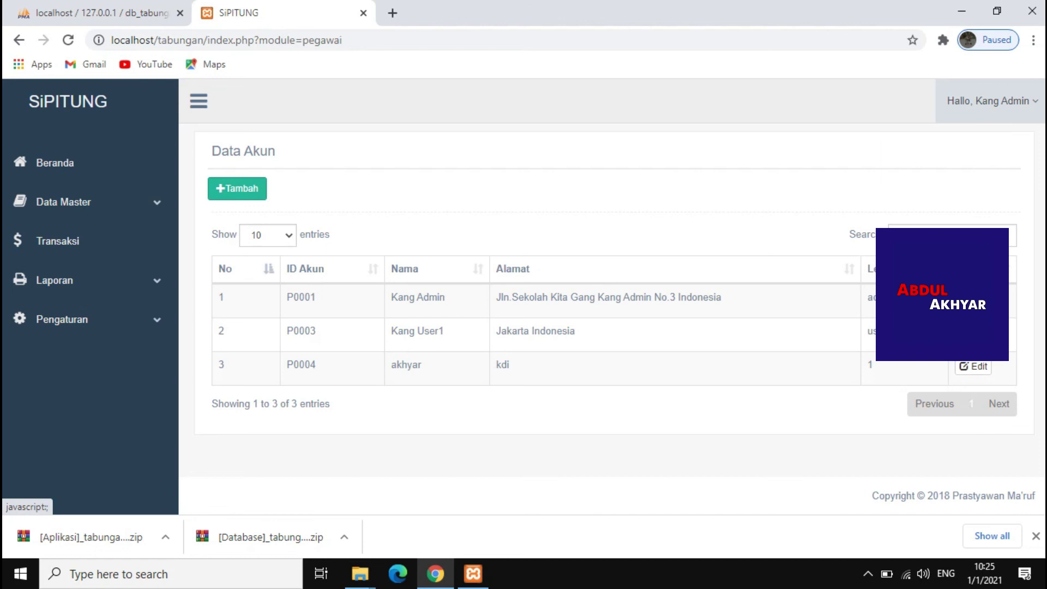
left_click(988, 101)
Log out of the admin account and log in with the new account's username and password
left_click(911, 169)
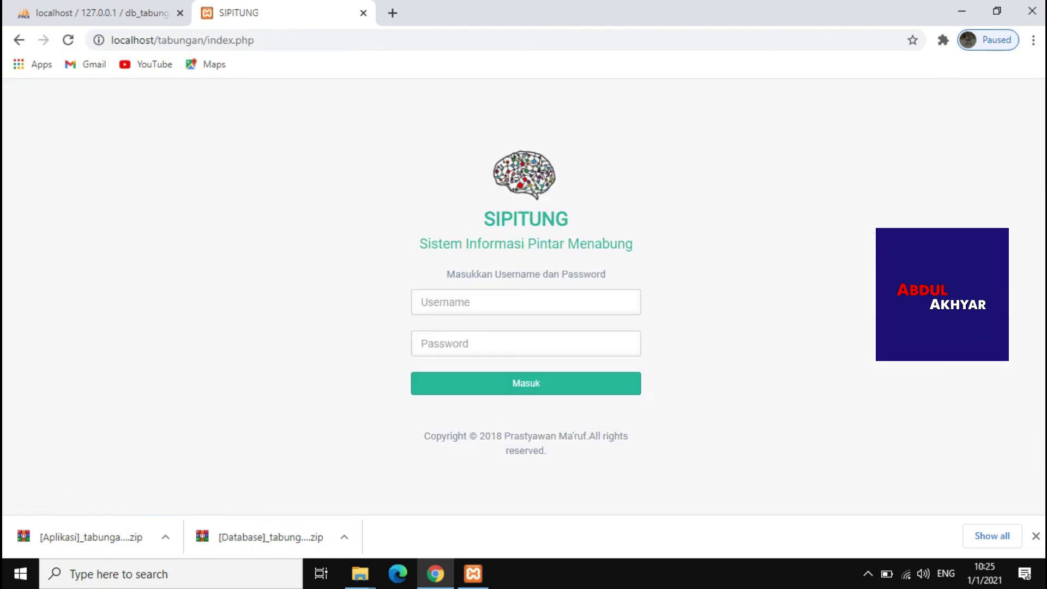
key("Return")
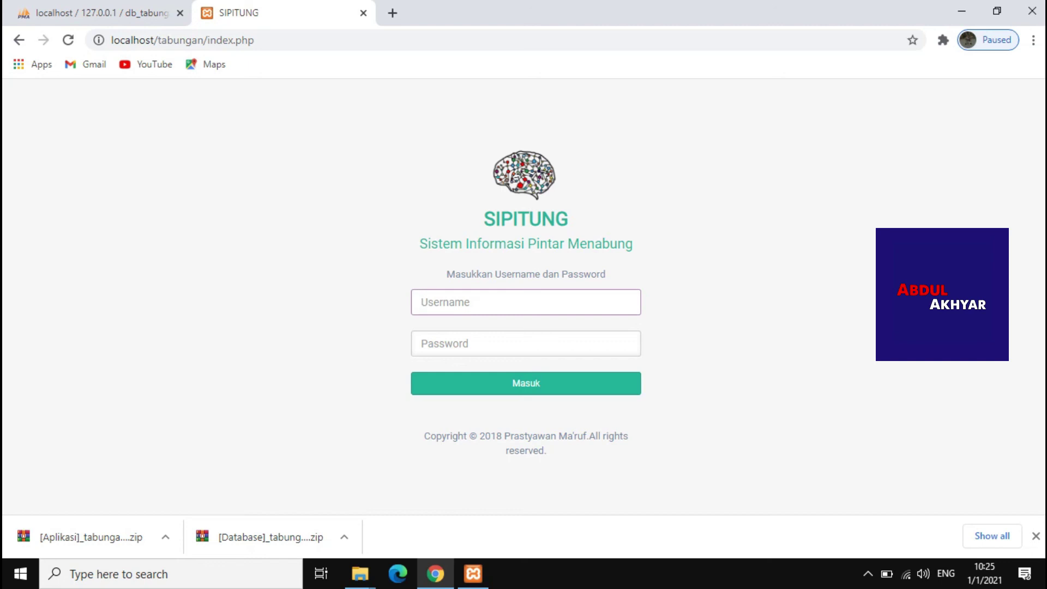
type("abdul")
key("Tab")
type("abdul")
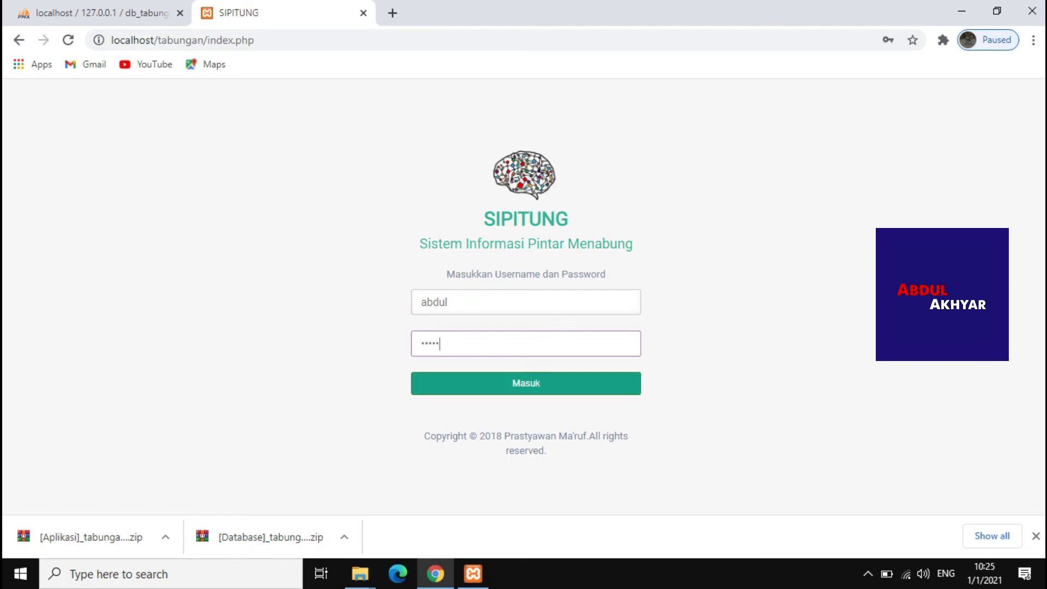
key("Return")
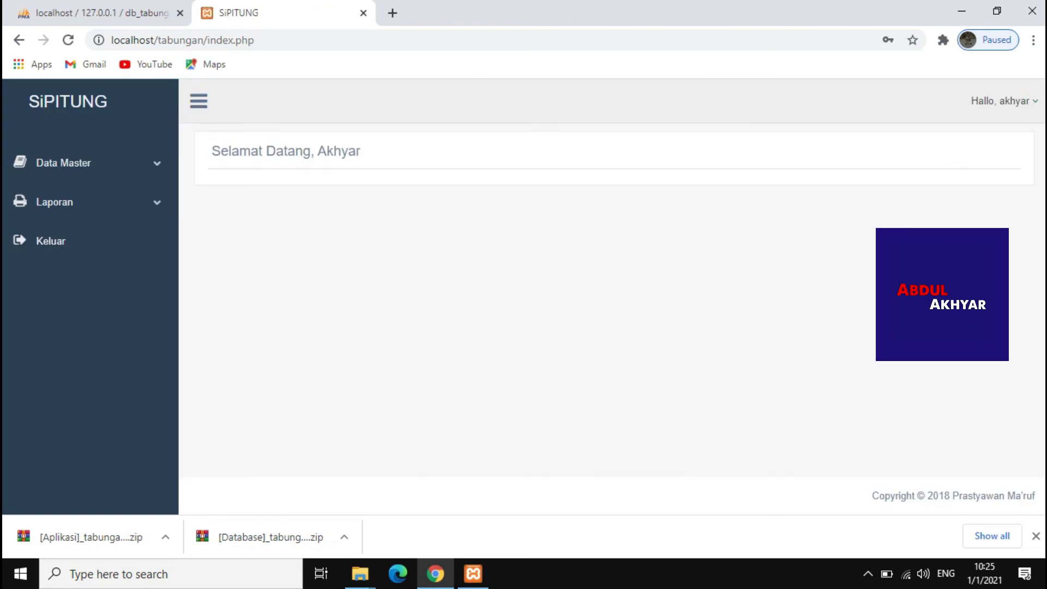
As the new user, view Anggota, open Laporan Transaksi, and collapse the sidebar to icons
left_click_drag(360, 152, 157, 164)
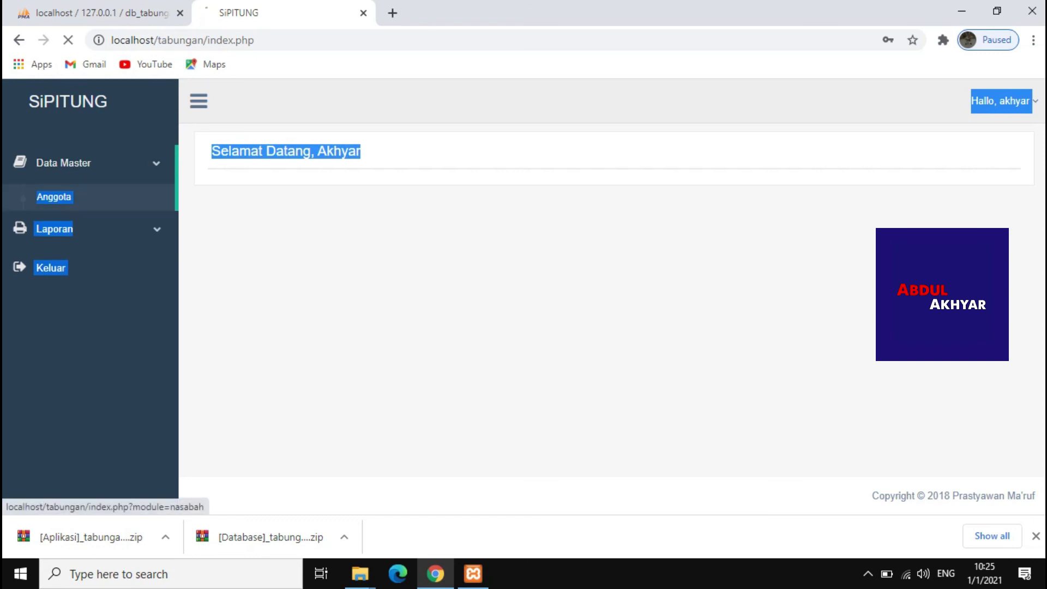
left_click(53, 196)
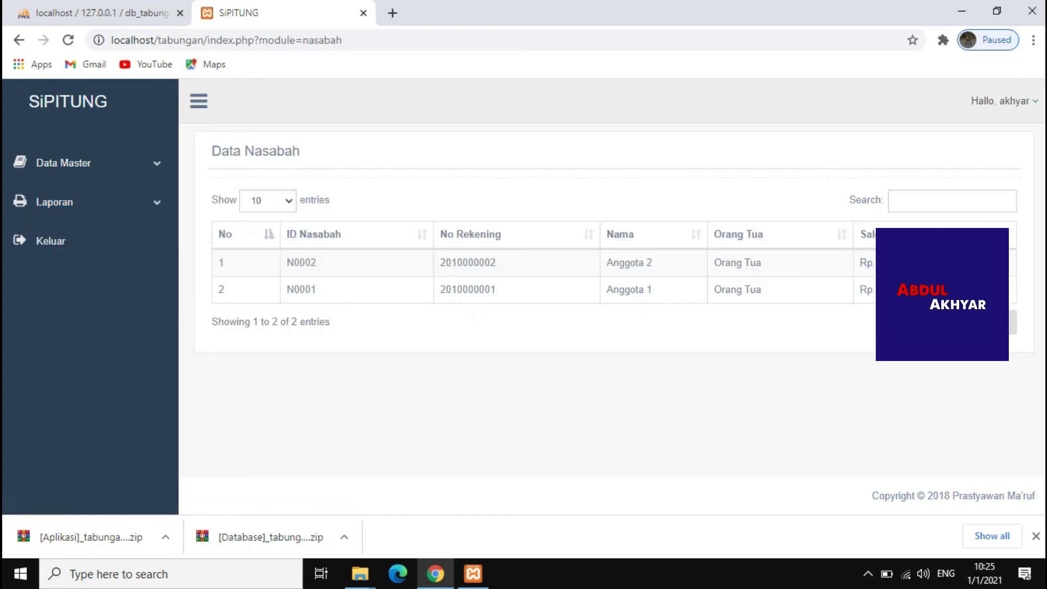
left_click(54, 202)
left_click(75, 236)
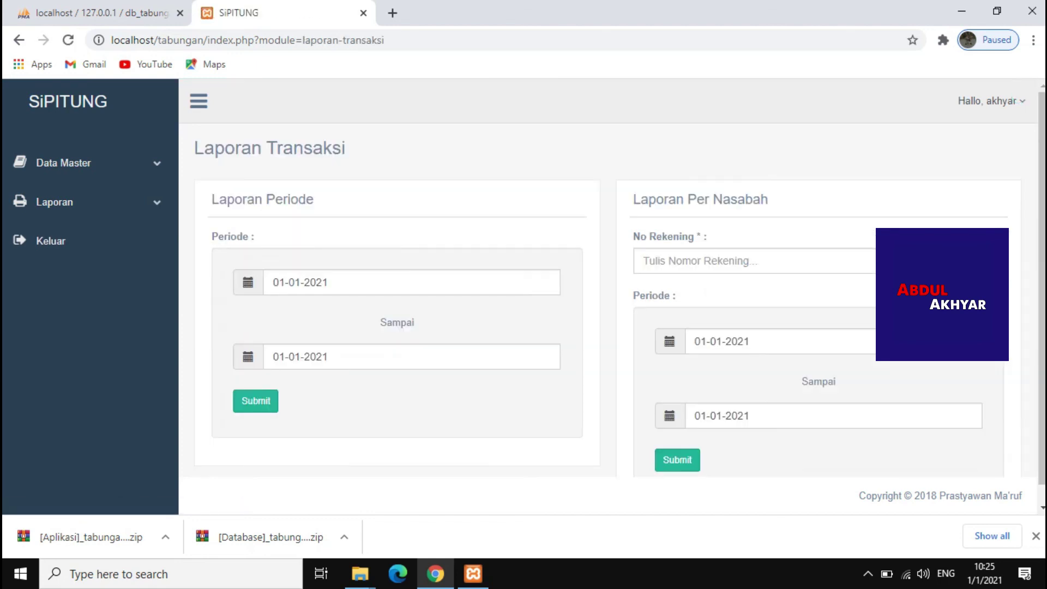
scroll(612, 291, "down", 1)
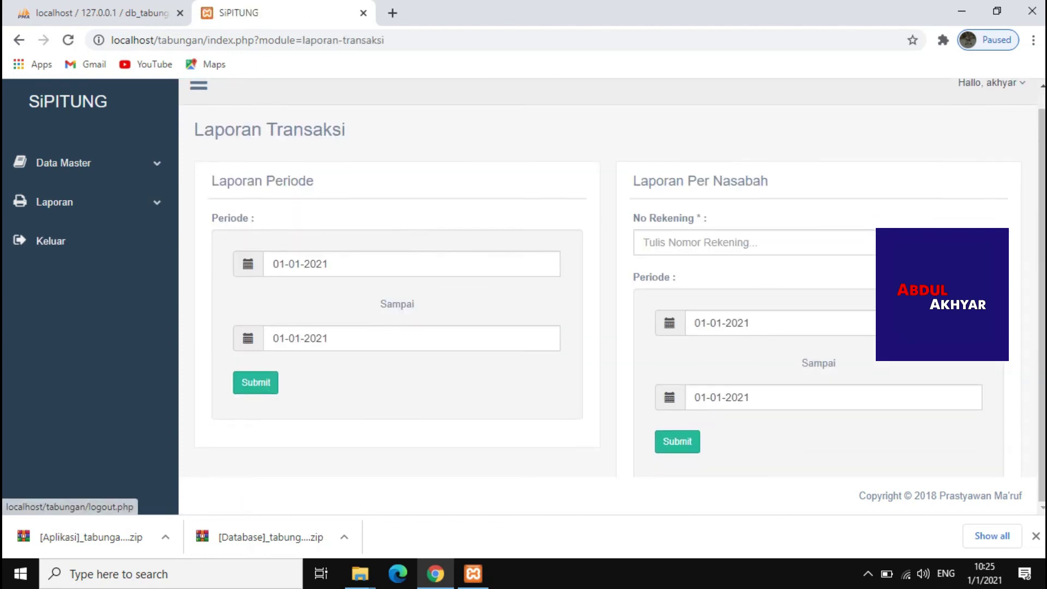
scroll(612, 298, "up", 1)
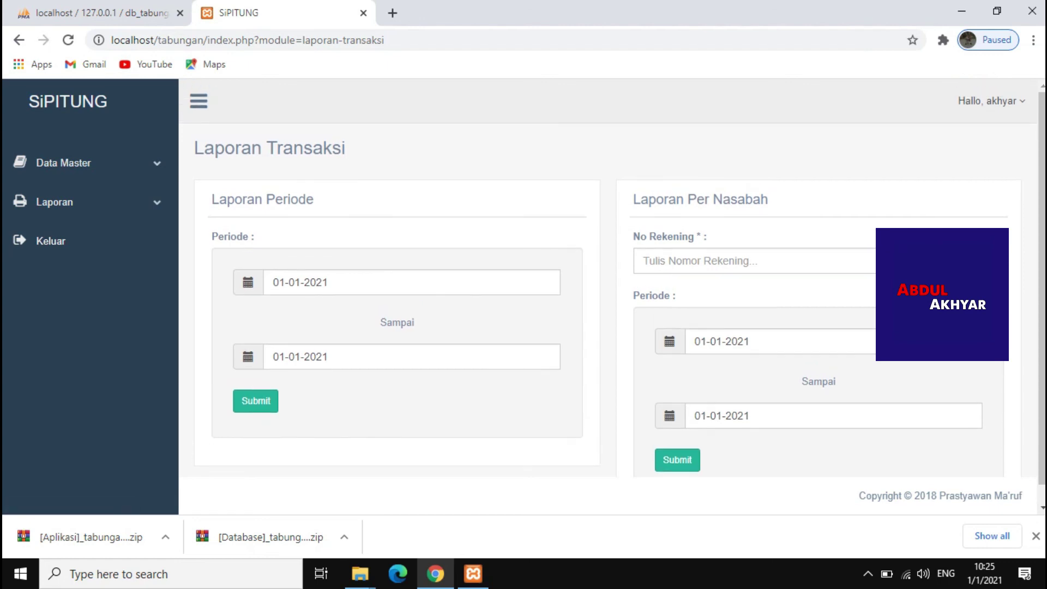
left_click(199, 101)
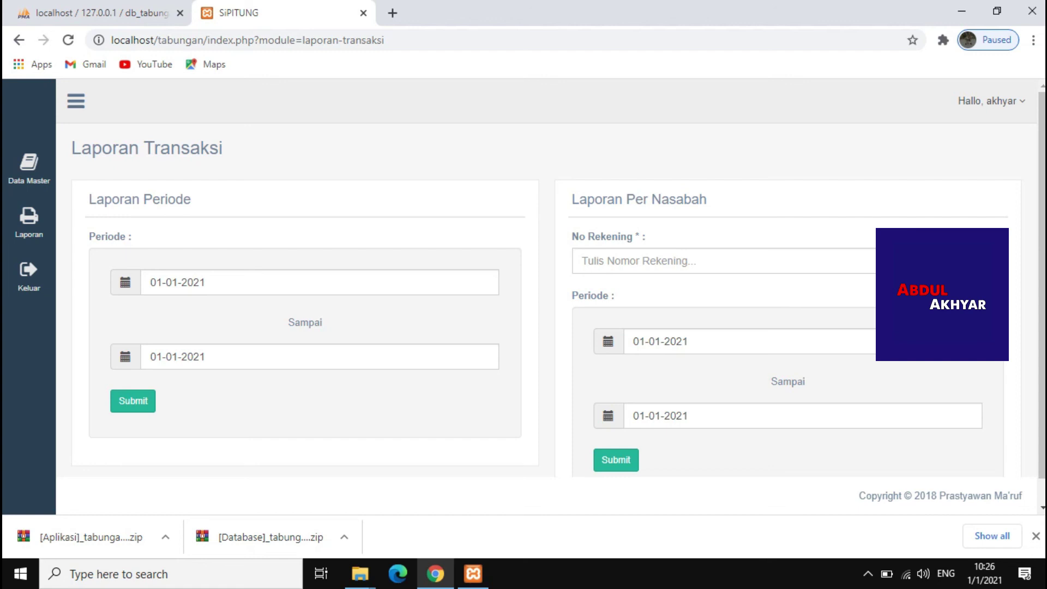
Show the Windows desktop and refresh it seven times from its right-click menu
key("super+d")
right_click(503, 134)
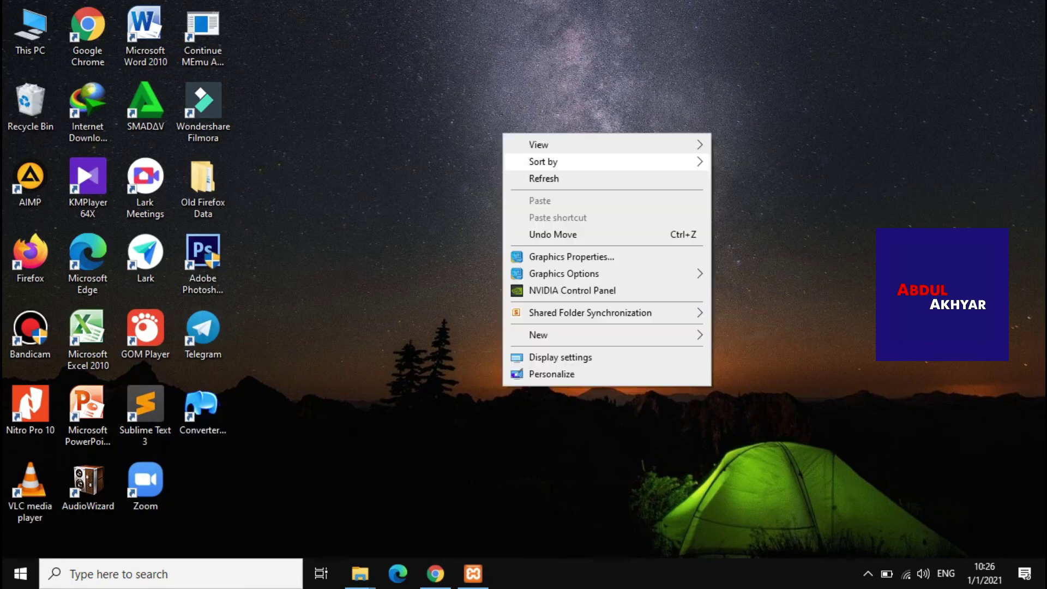
left_click(527, 176)
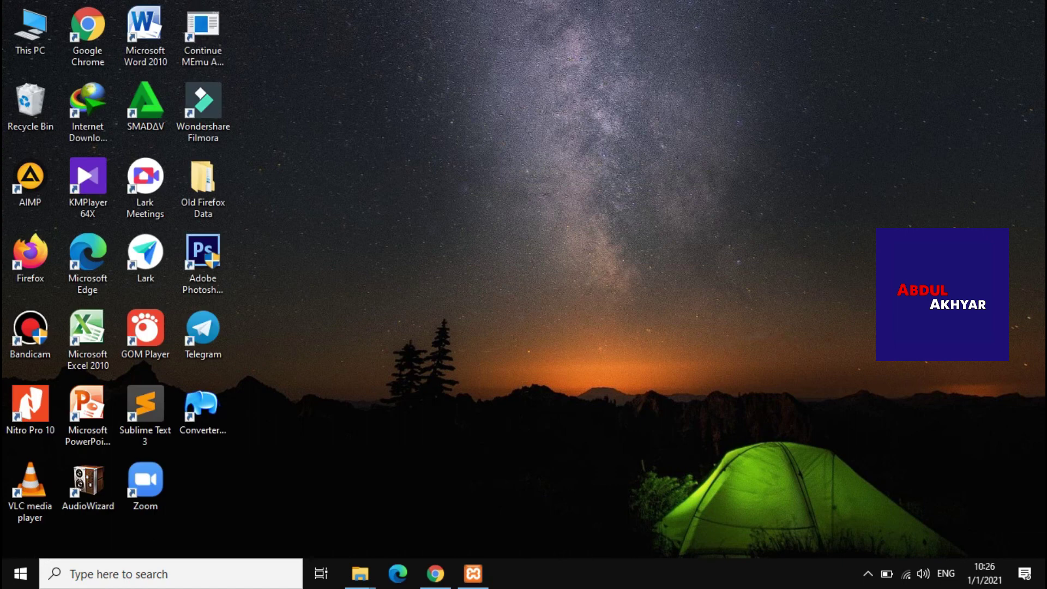
right_click(520, 179)
left_click(561, 224)
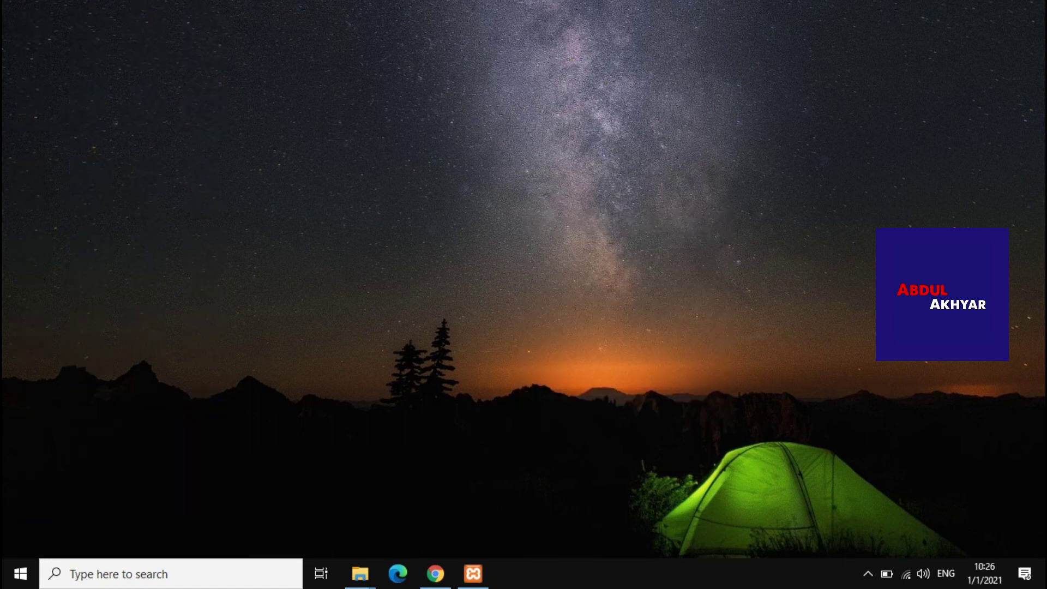
right_click(558, 229)
left_click(599, 275)
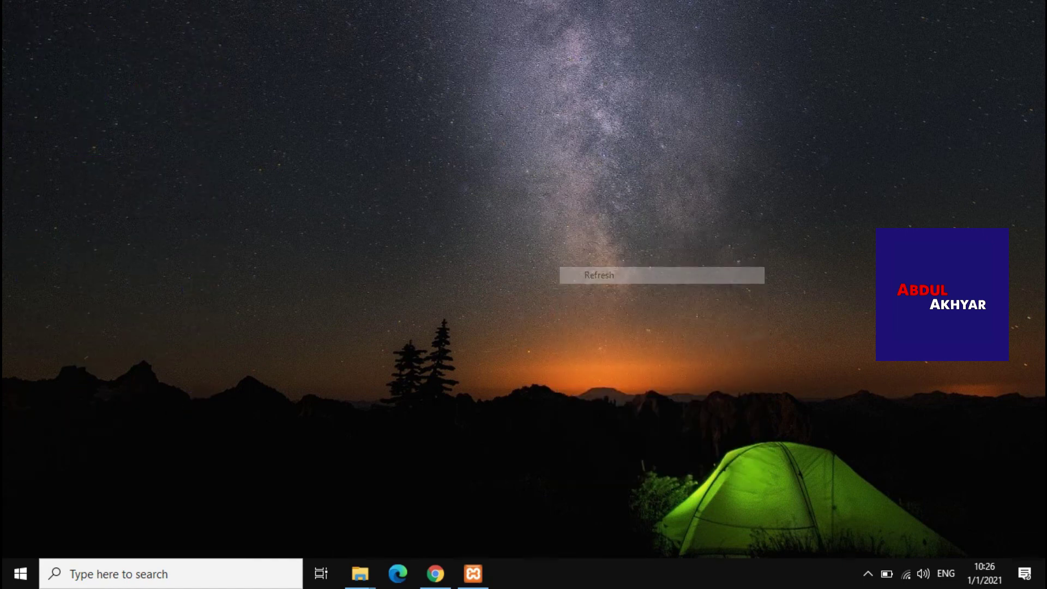
right_click(537, 238)
left_click(578, 283)
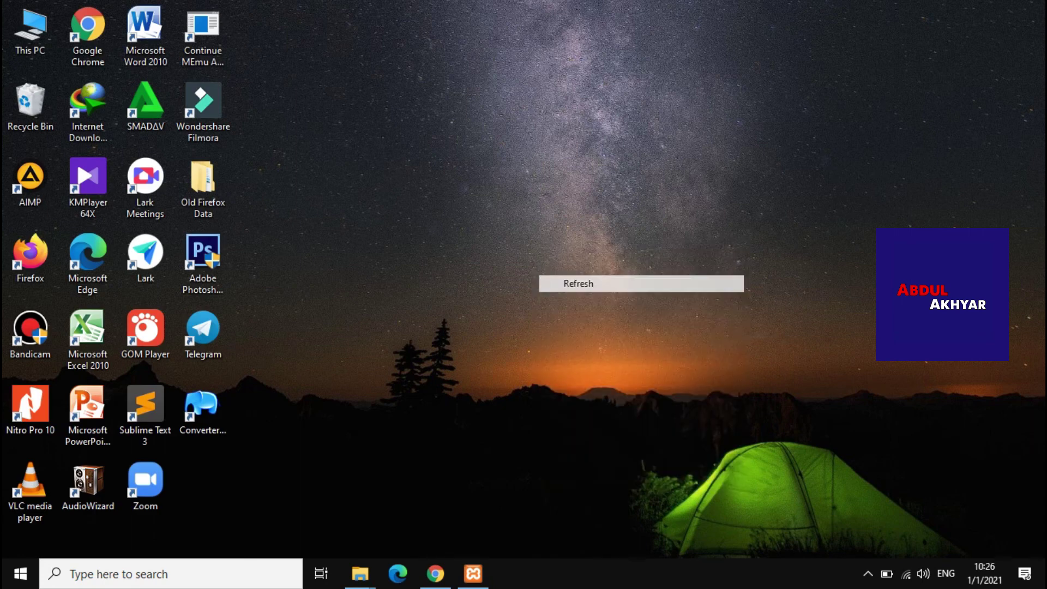
right_click(508, 266)
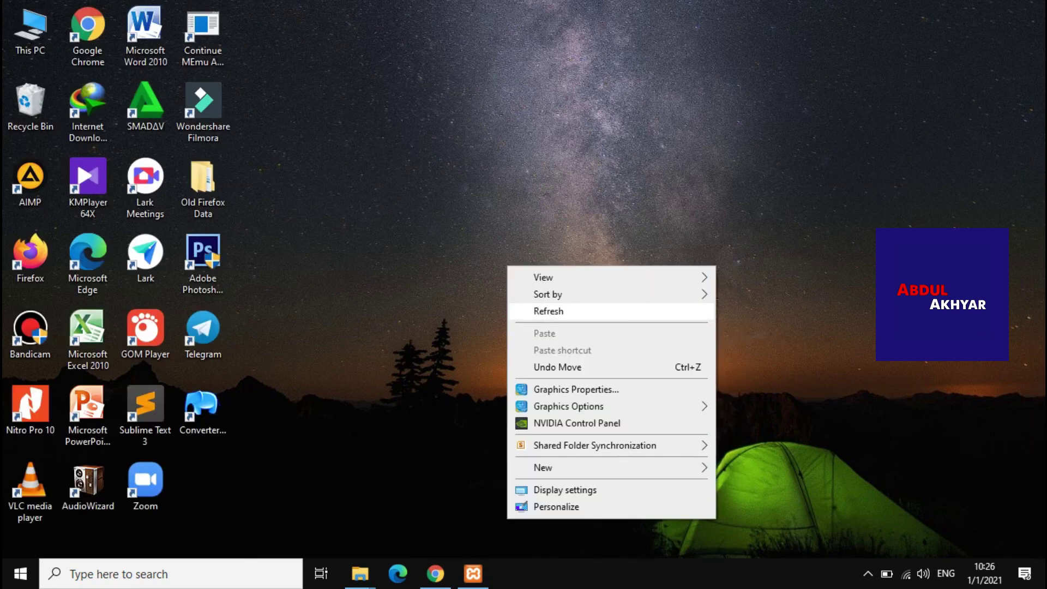
left_click(549, 311)
right_click(442, 194)
left_click(545, 239)
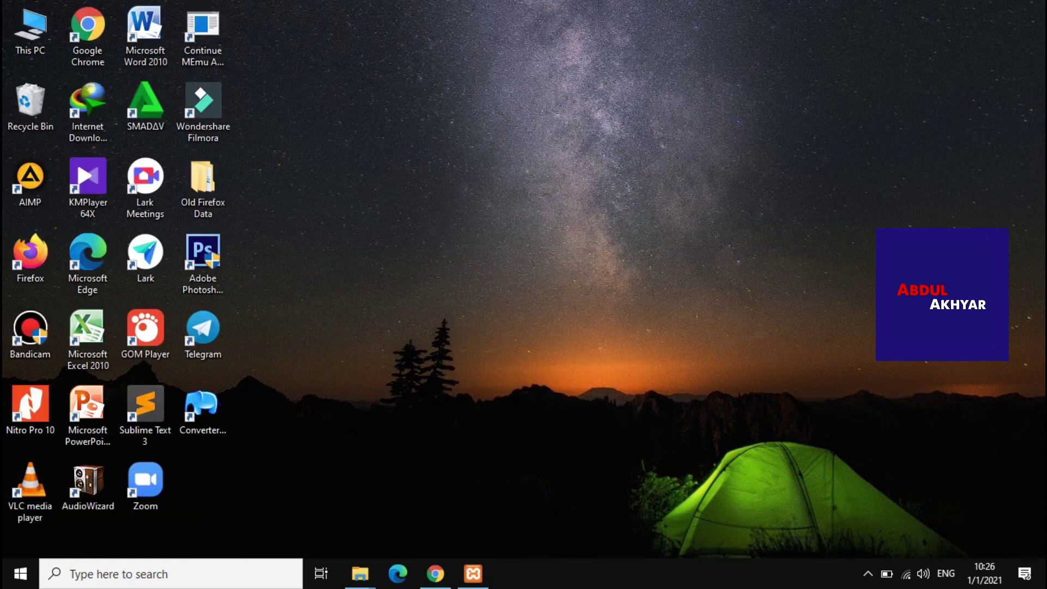
right_click(483, 222)
left_click(546, 266)
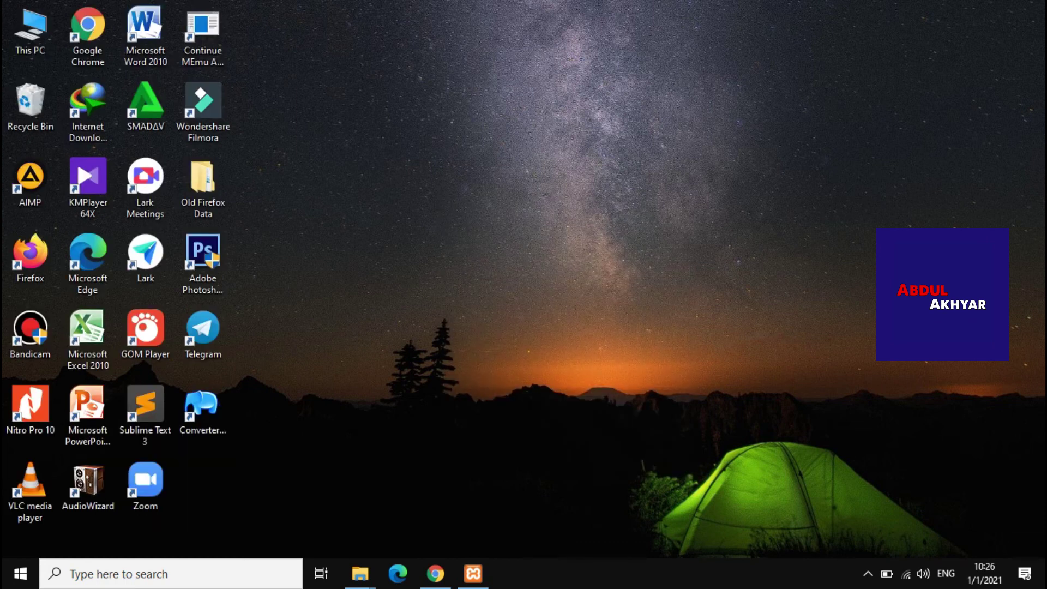